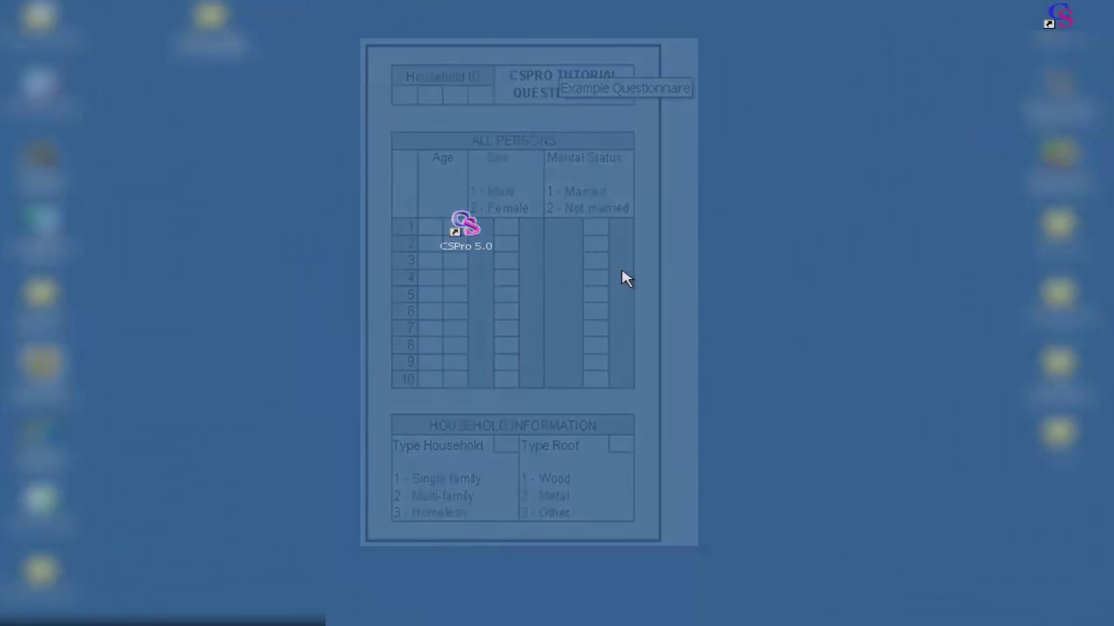
Step: Launch CSPro 5.0 and create a new data entry application named MyEntry in the MyCSProTutorial folder
double_click(461, 227)
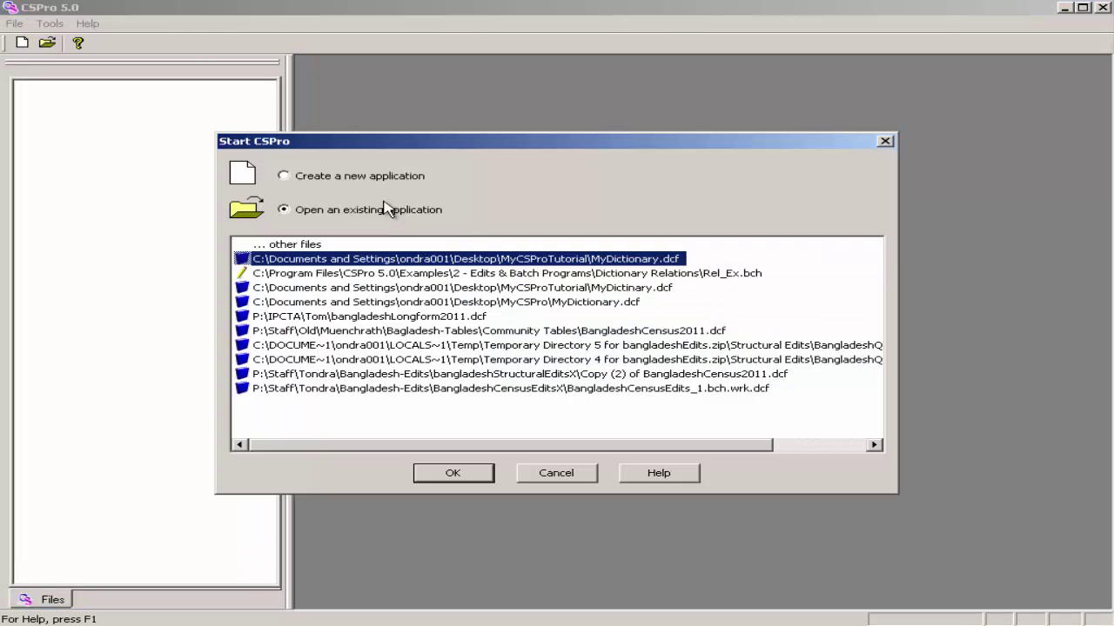
click(284, 176)
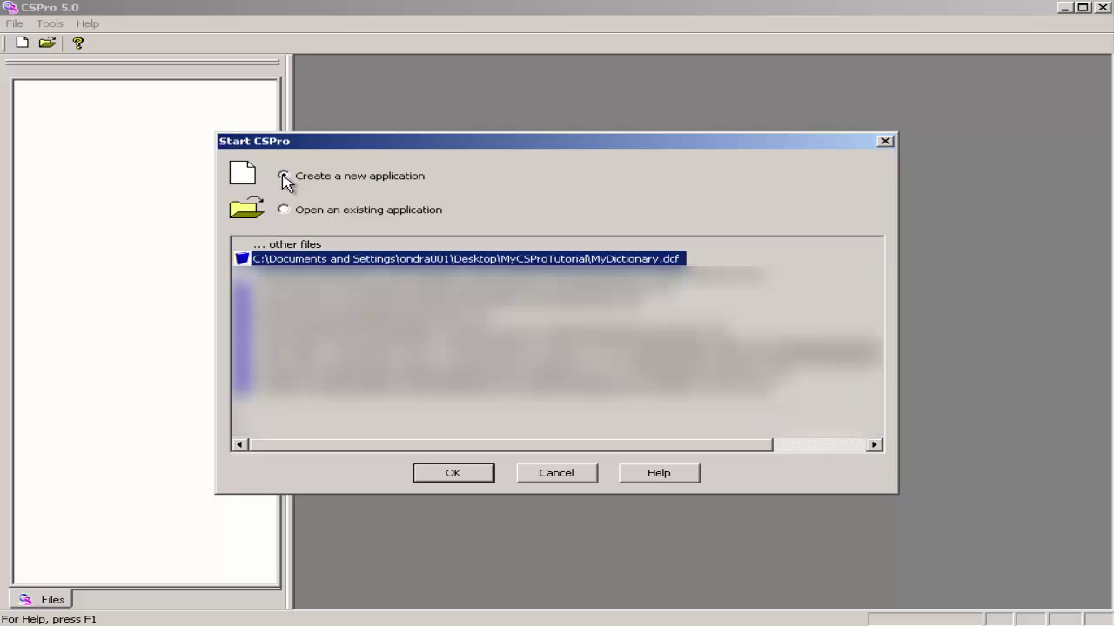
click(449, 475)
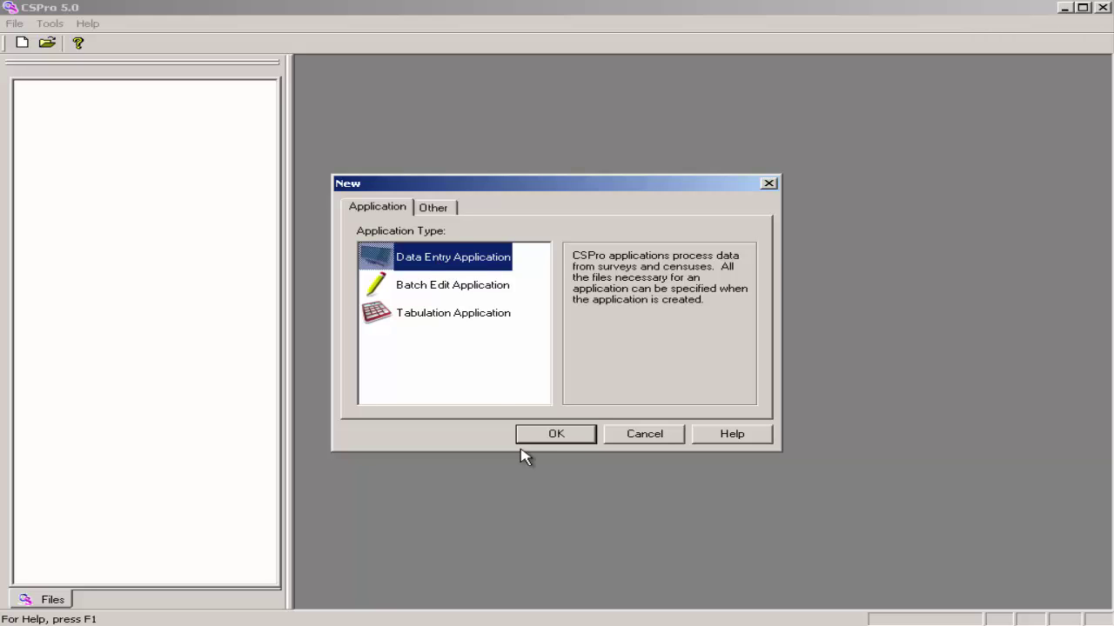
click(549, 435)
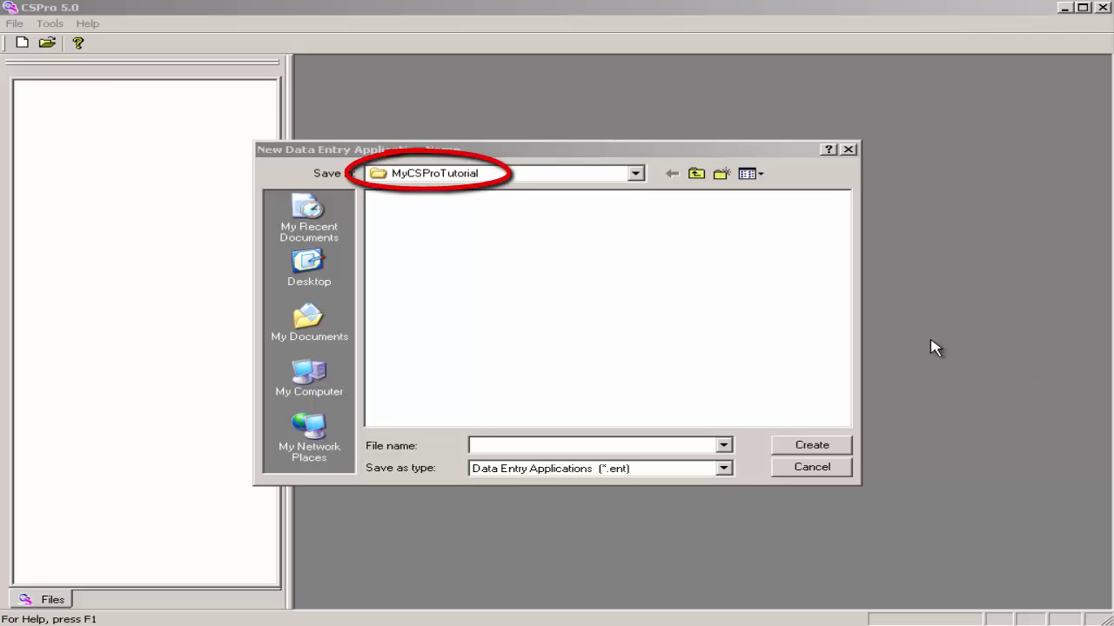
click(569, 449)
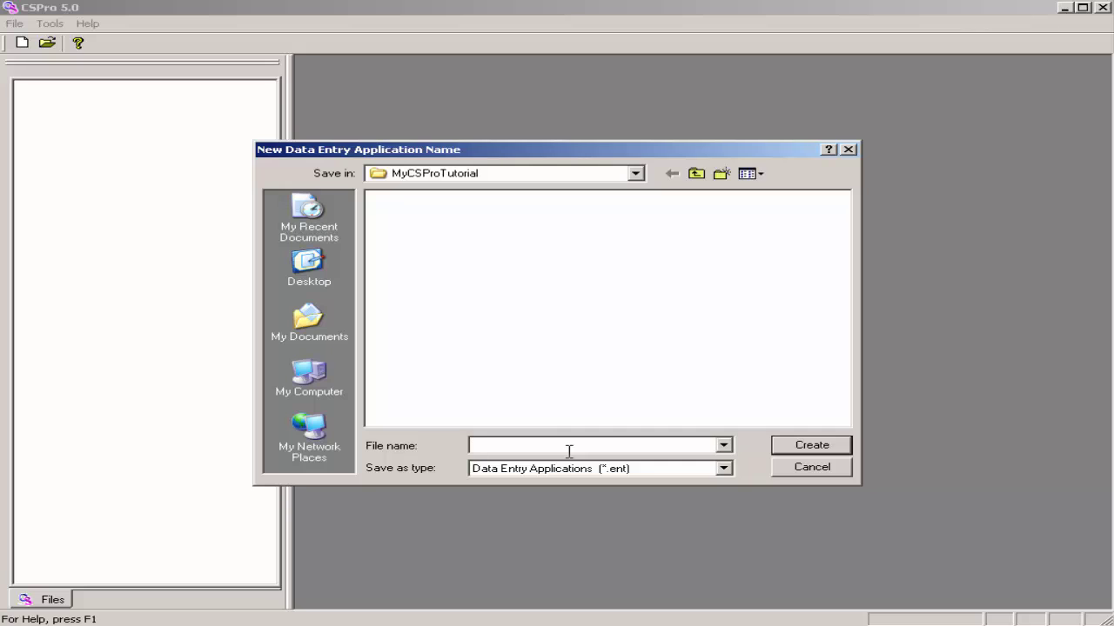
text(MyEntry)
click(792, 452)
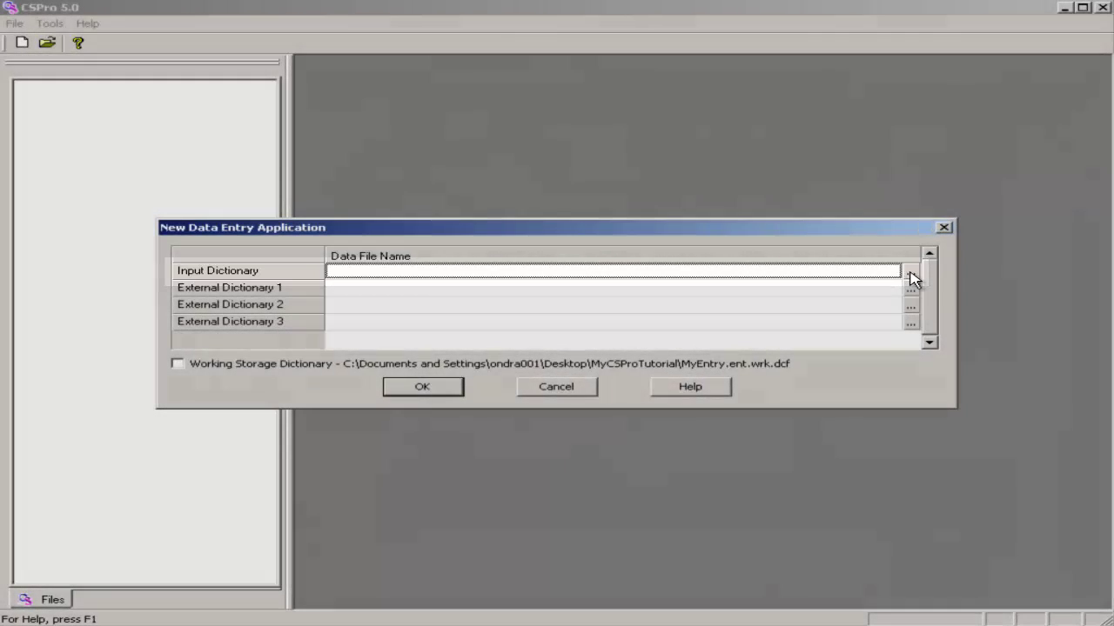
Step: Assign MyDictionary.dcf as the input dictionary of the new data entry application, without a working storage dictionary
click(910, 275)
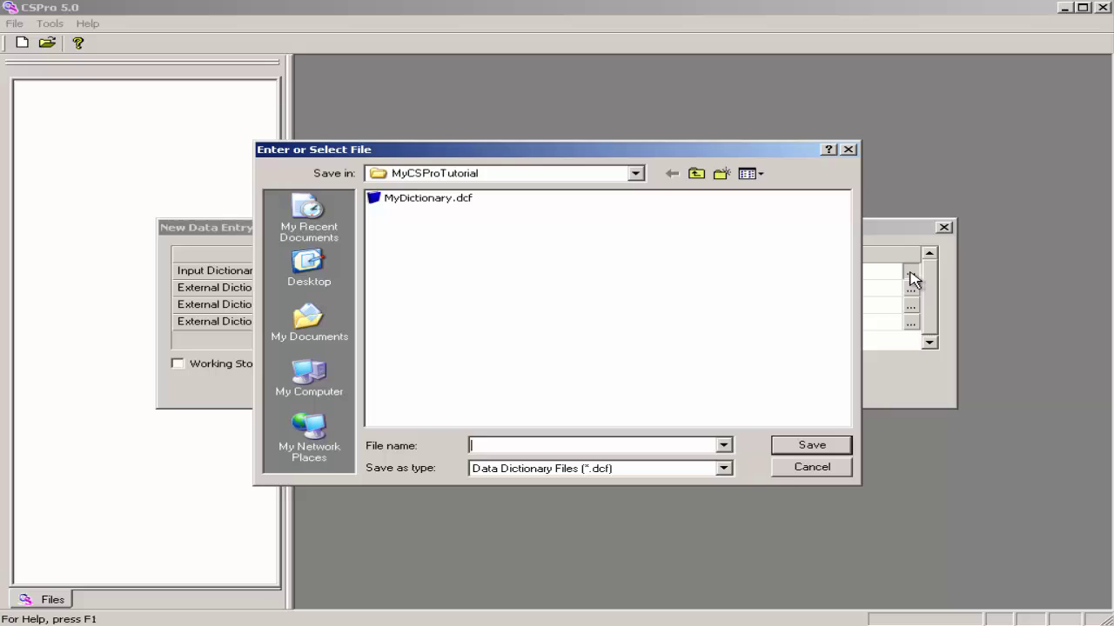
click(403, 202)
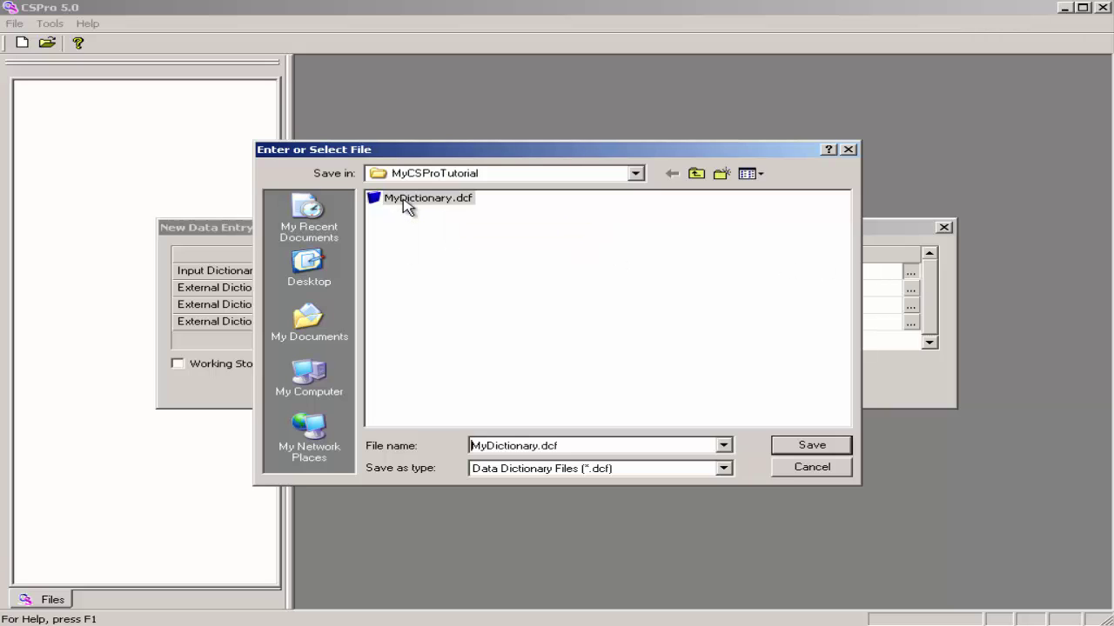
click(818, 445)
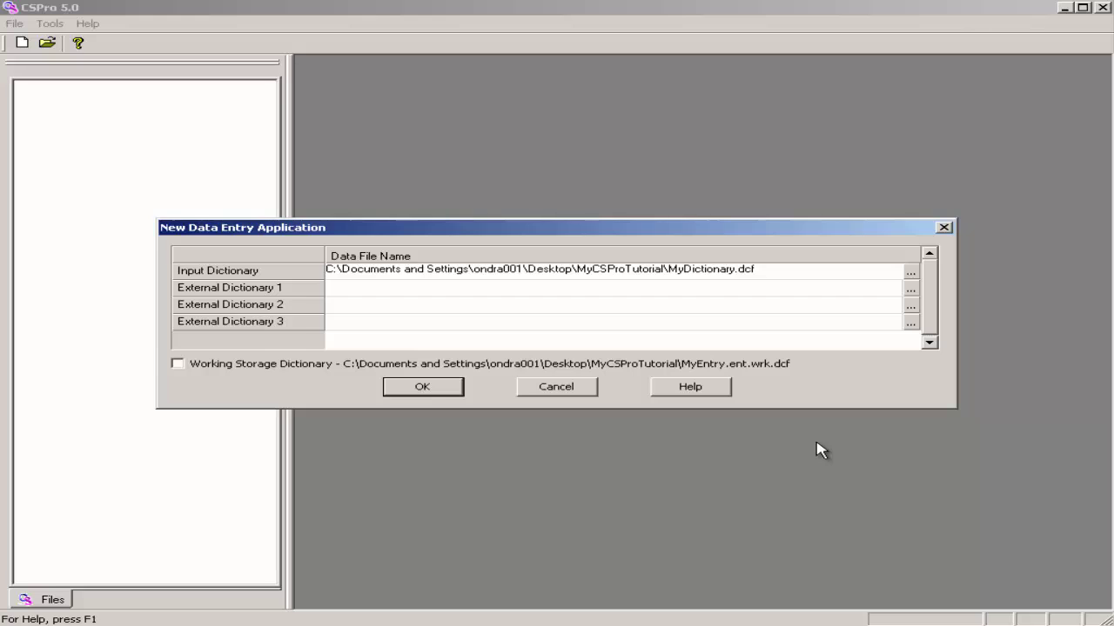
click(427, 392)
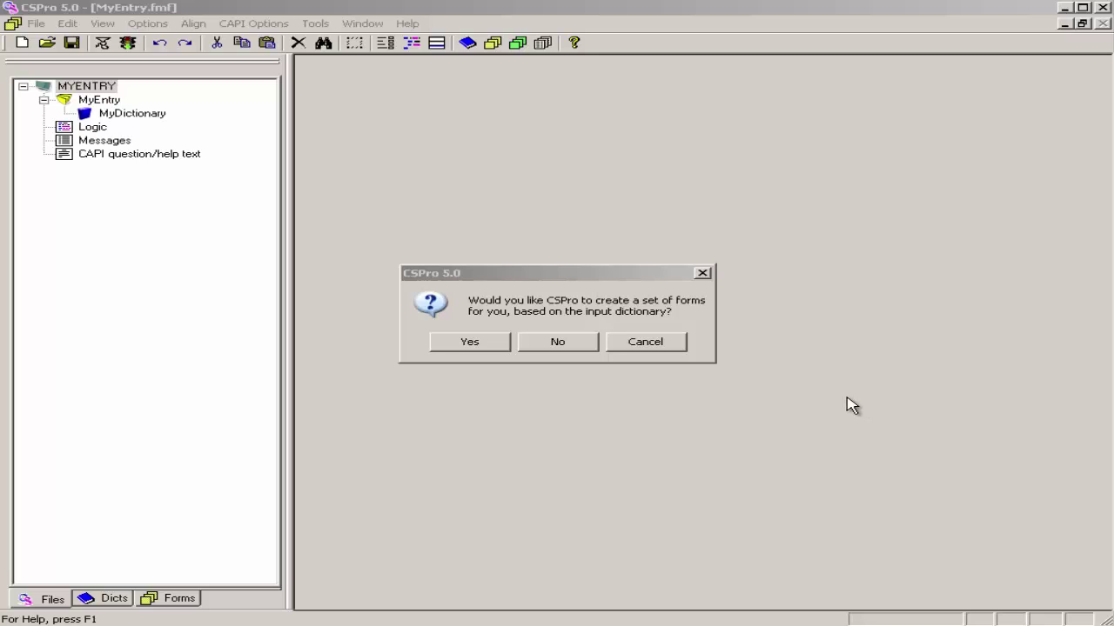
Step: Generate a set of forms from the input dictionary using labels, text left and horizontal rosters, and review each generated form
click(468, 342)
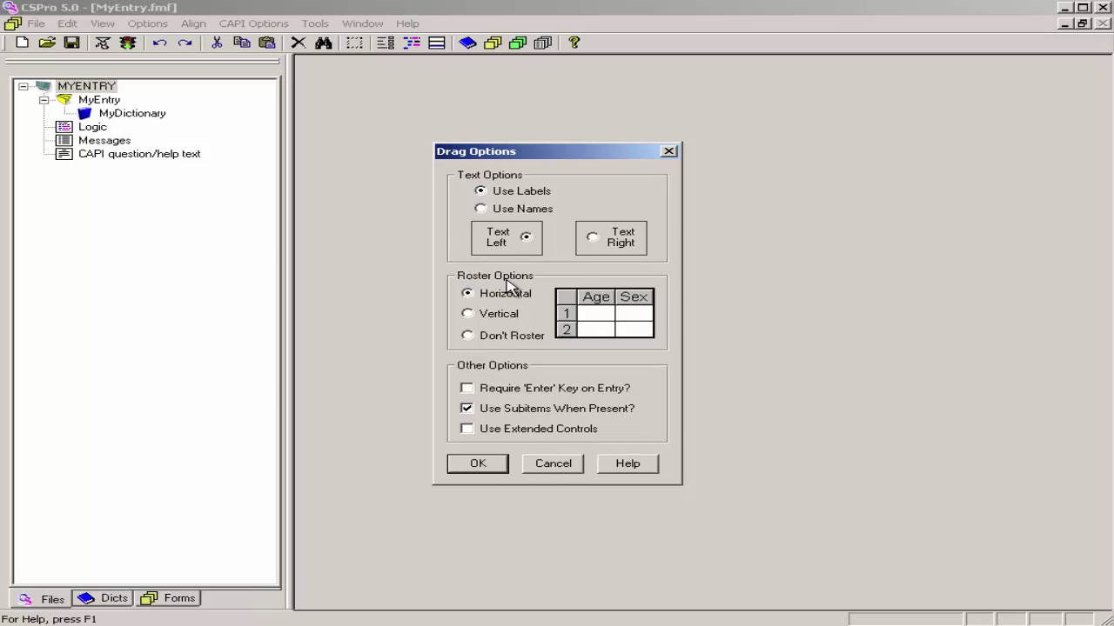
click(479, 464)
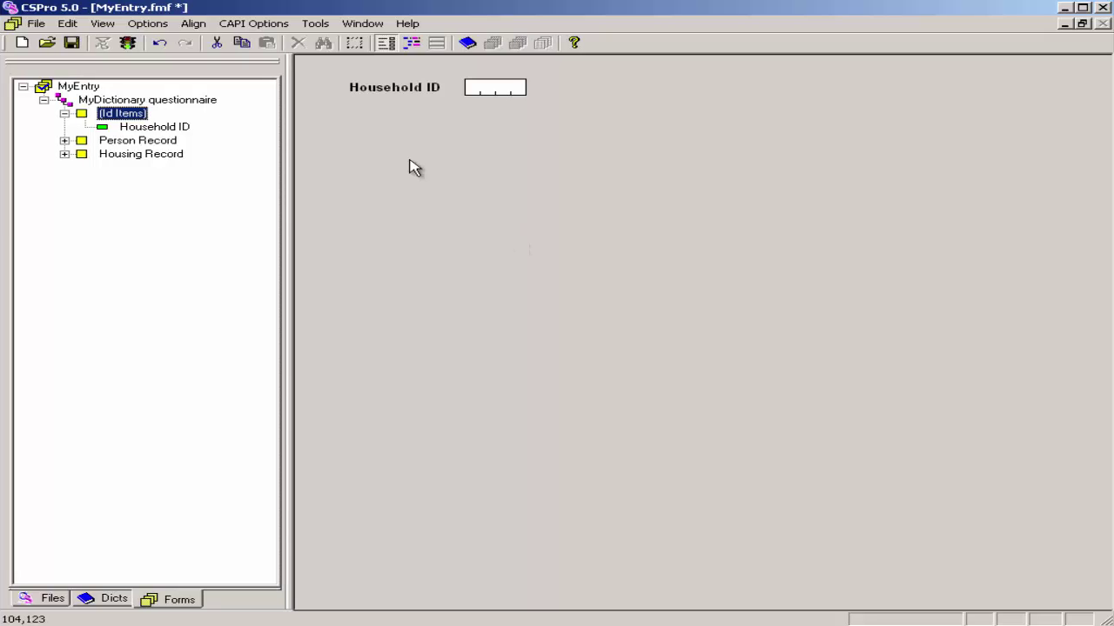
click(130, 141)
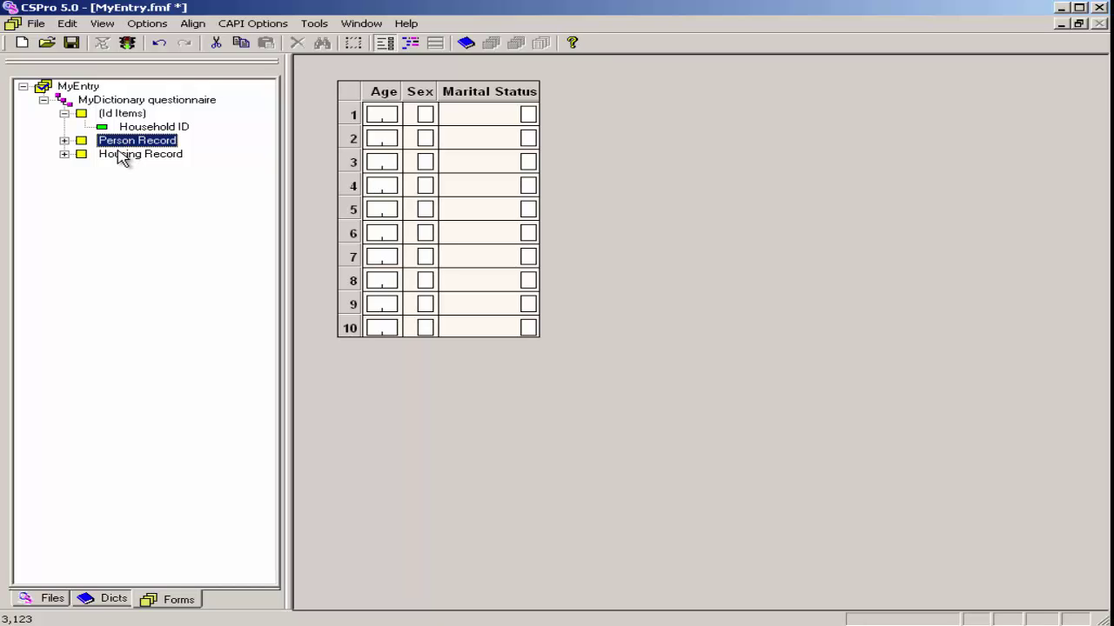
click(122, 158)
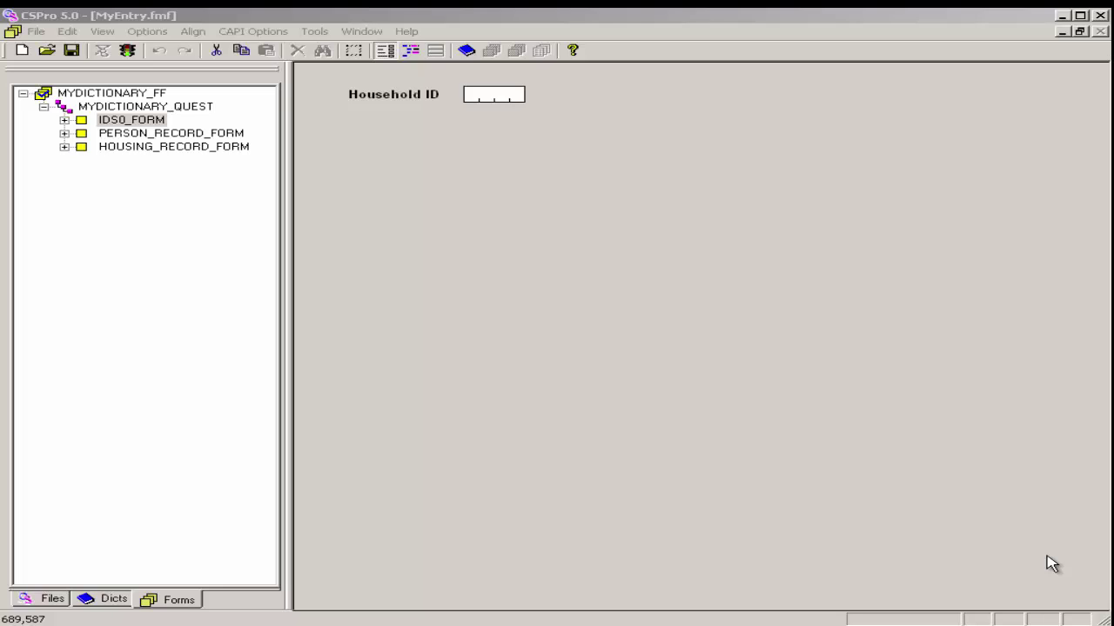
click(138, 121)
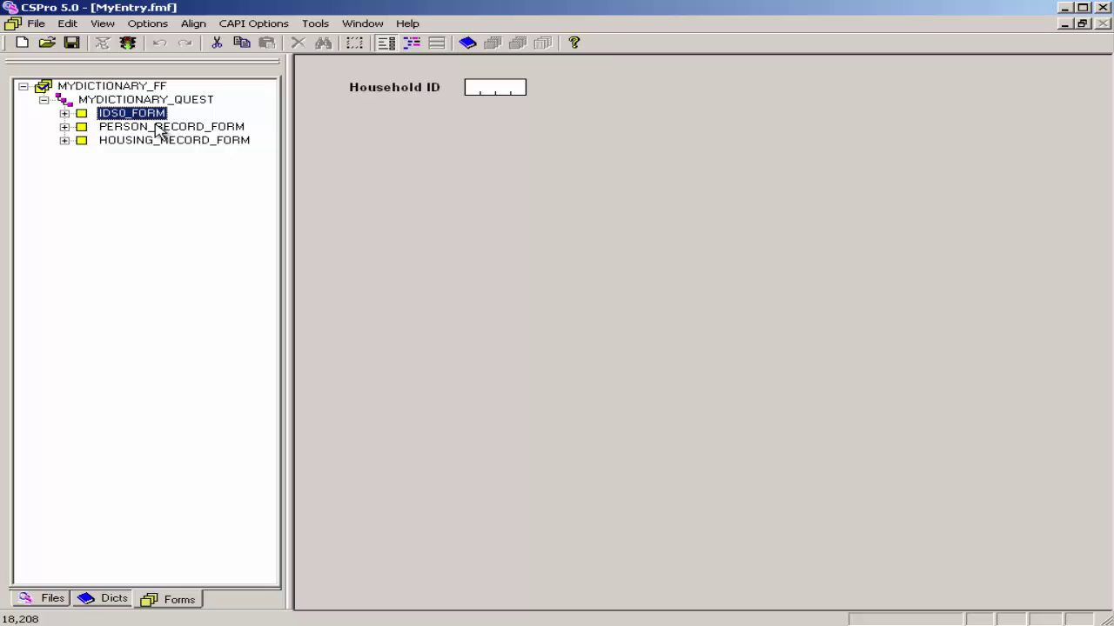
click(157, 134)
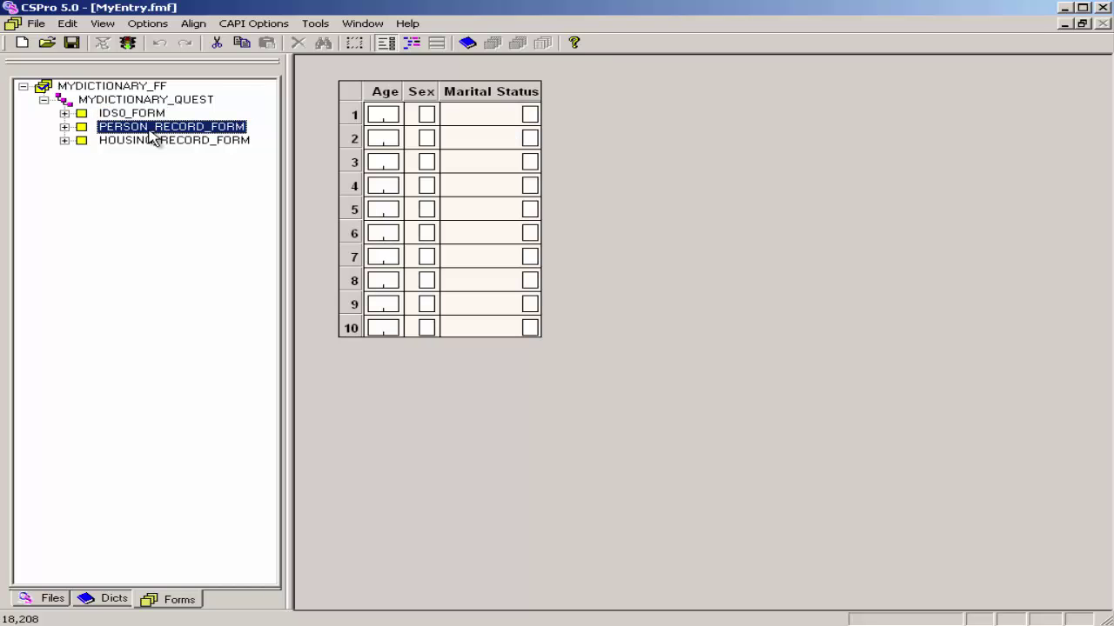
click(149, 143)
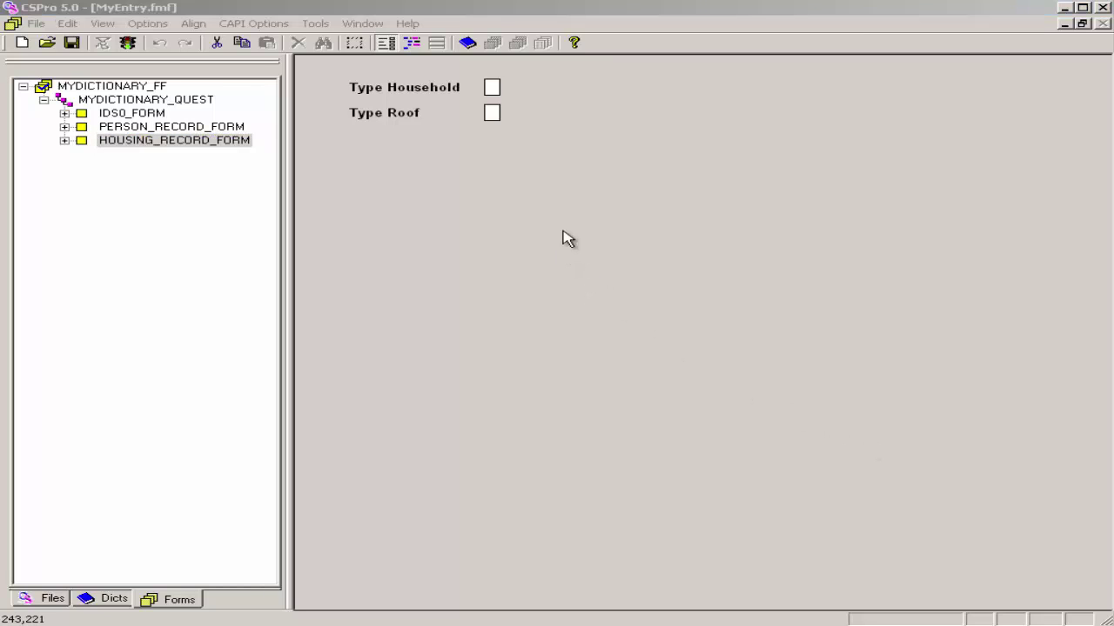
Step: Delete HOUSING_RECORD_FORM and PERSON_RECORD_FORM, keeping only the form with the household ID
right_click(153, 140)
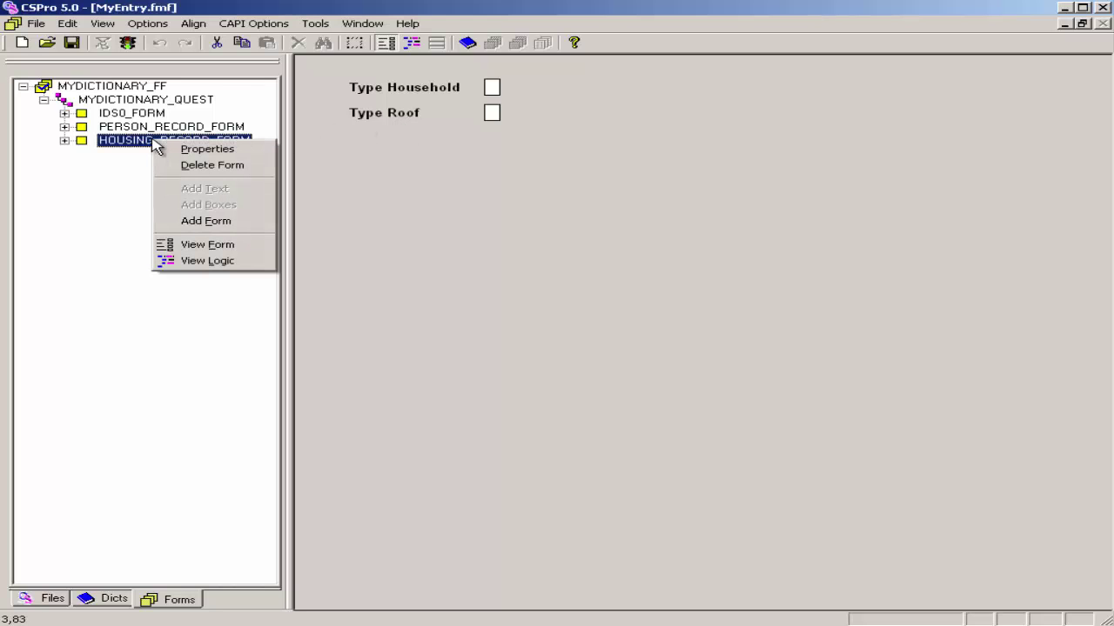
click(212, 166)
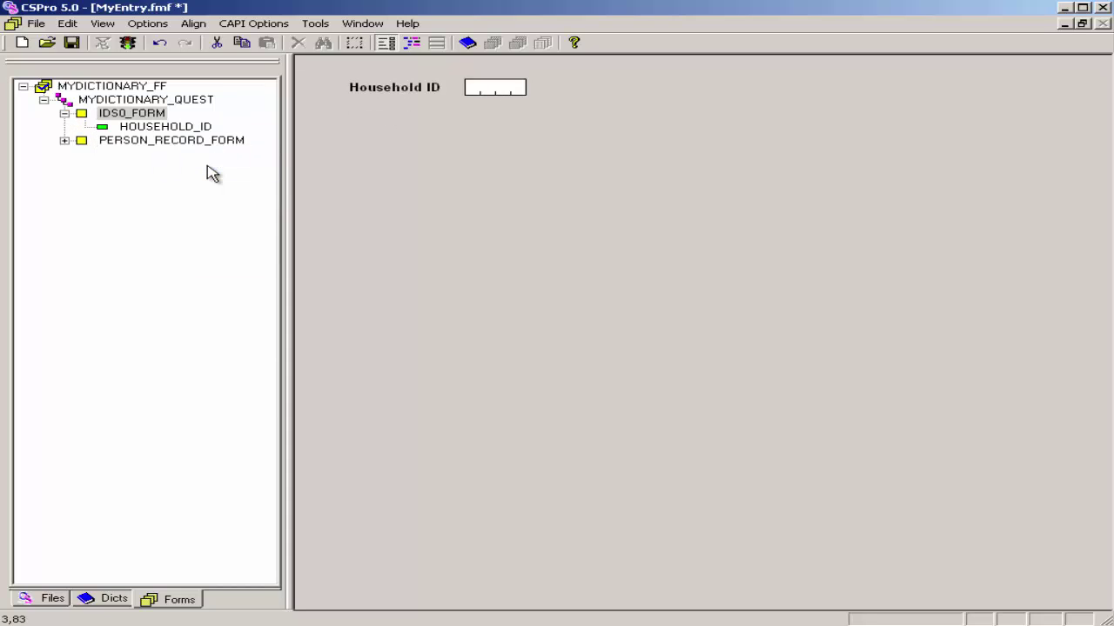
right_click(129, 143)
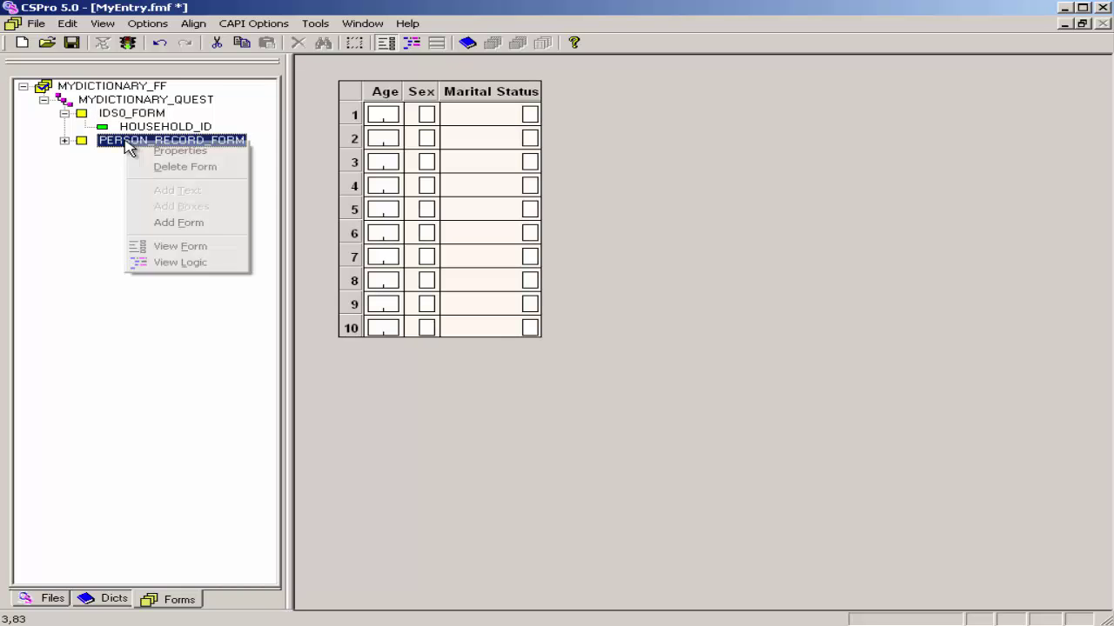
click(196, 177)
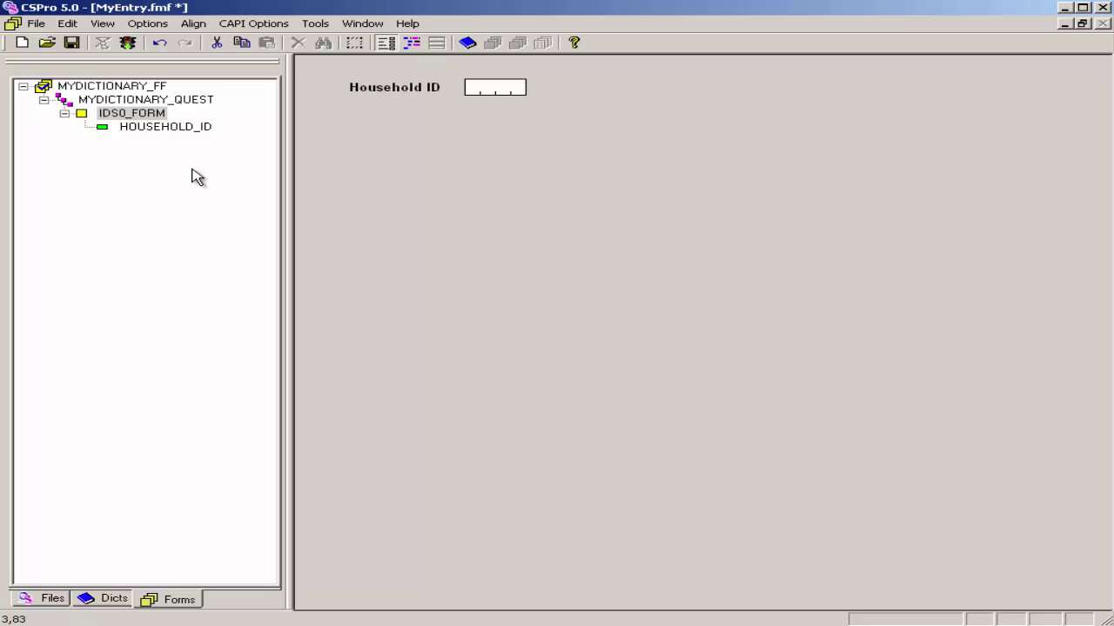
Step: Place the dictionary's PERSON_RECORD below the Household ID field as a horizontal roster, using labels and text left
click(105, 611)
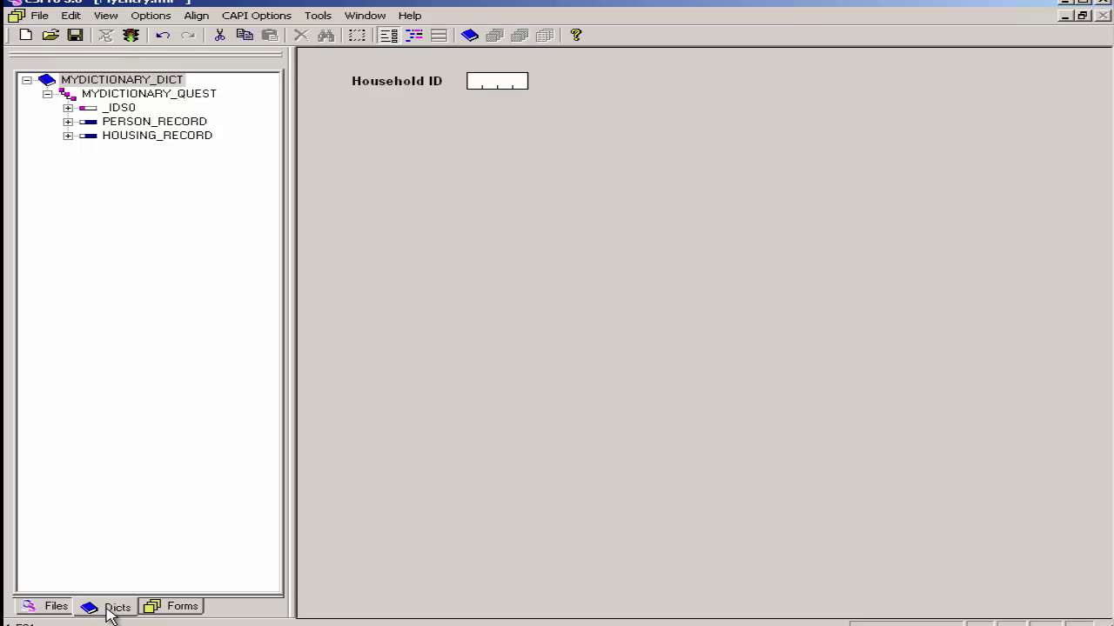
click(68, 122)
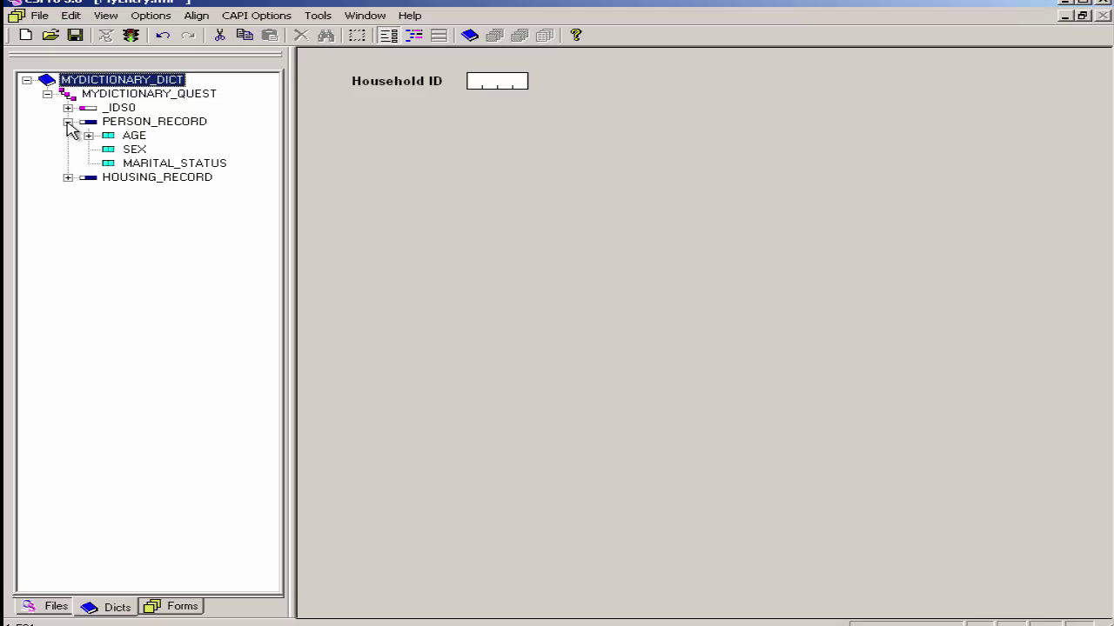
click(68, 178)
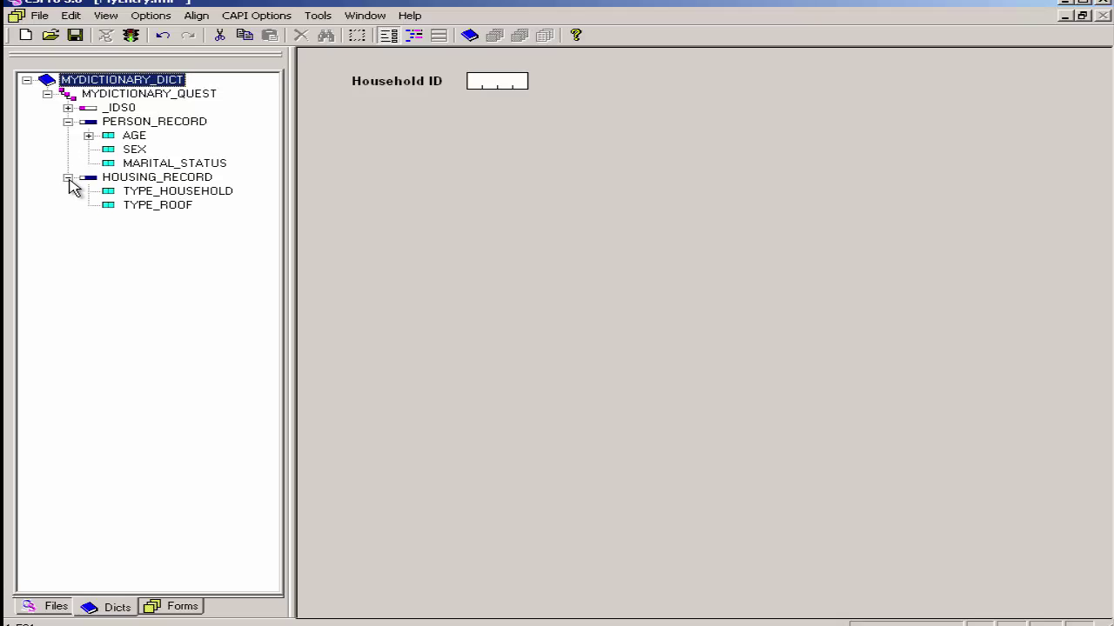
click(132, 122)
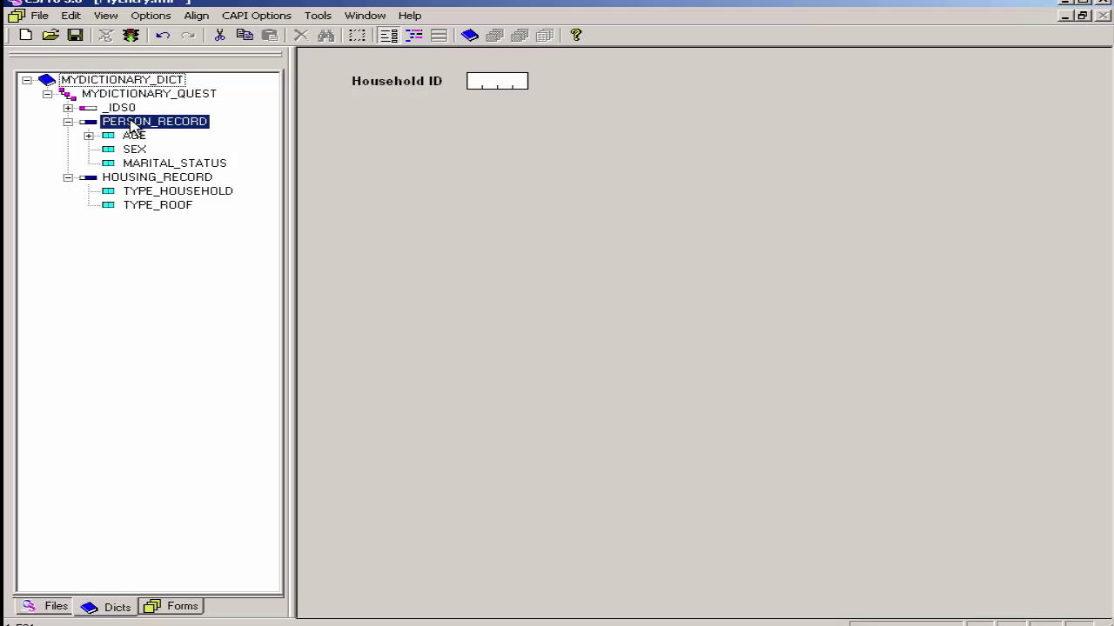
drag(131, 124, 364, 127)
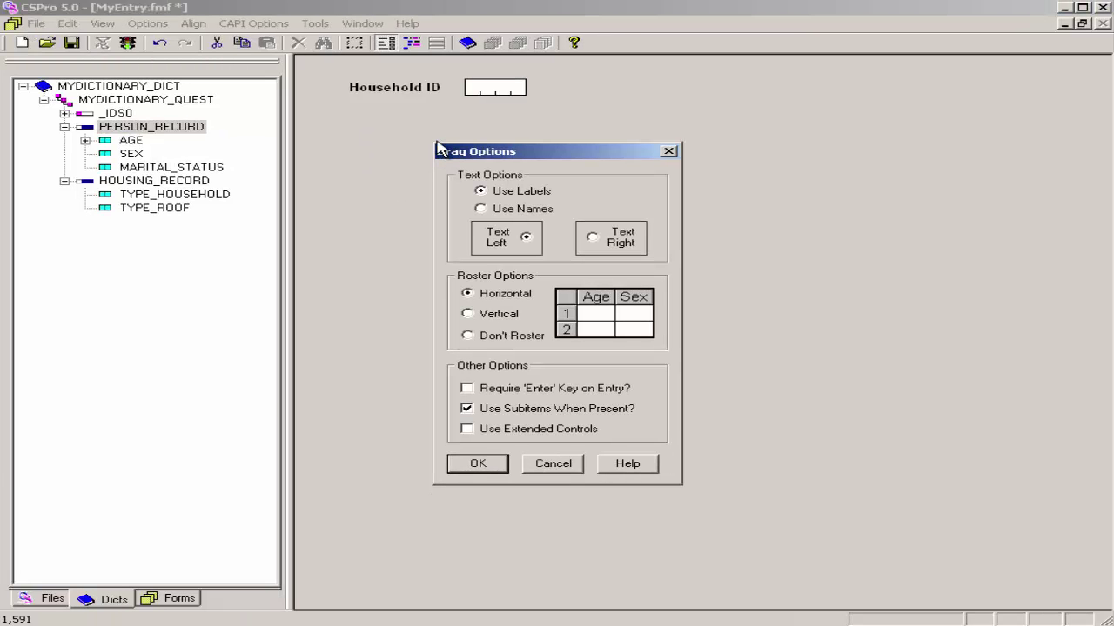
click(474, 463)
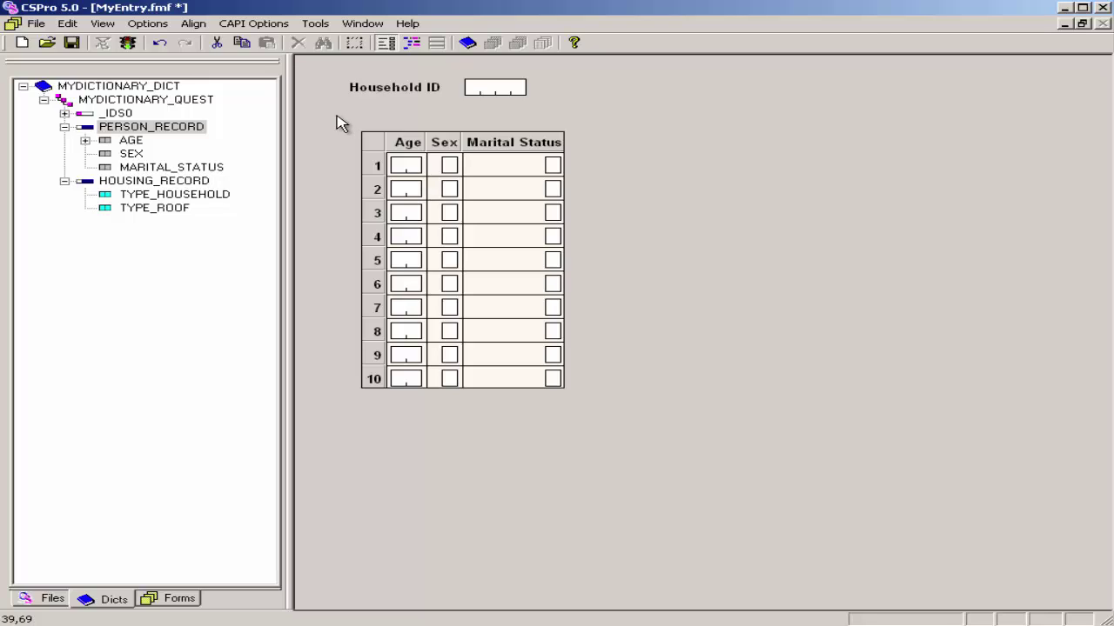
Step: Place the dictionary's HOUSING_RECORD items on the form beneath the person roster, using labels and text left
click(137, 183)
drag(138, 184, 391, 444)
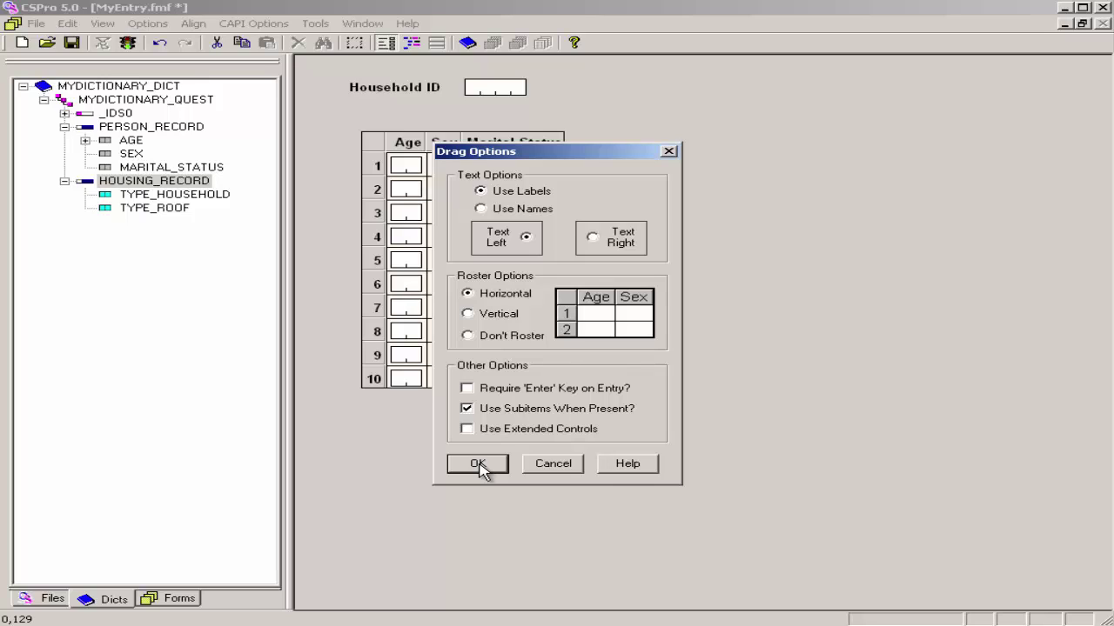
click(479, 465)
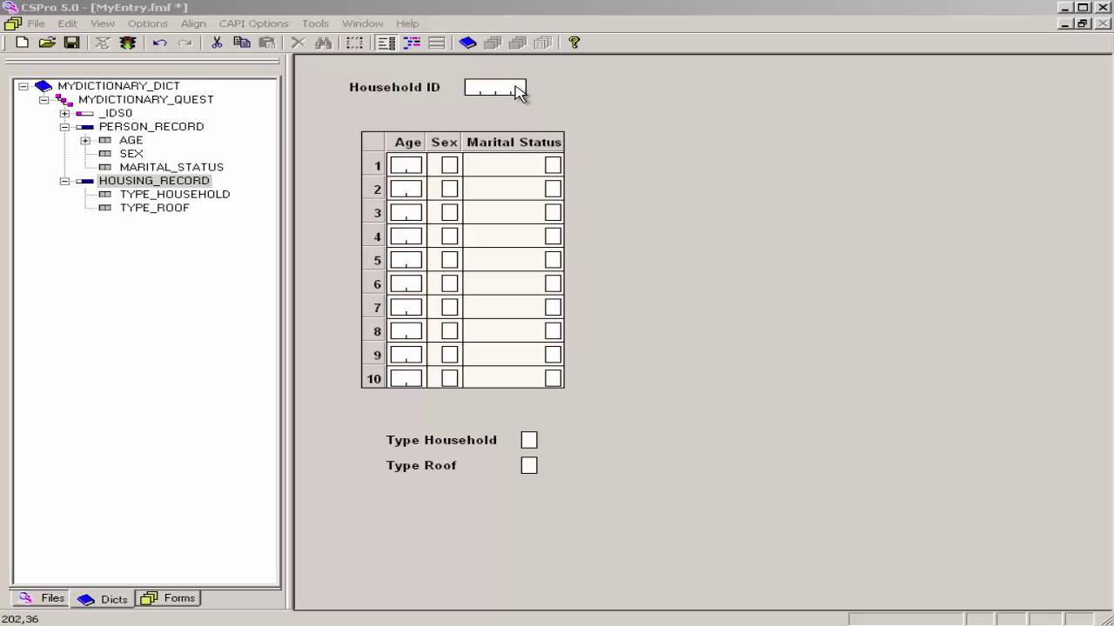
Step: Move the Household ID entry box beneath its label and shift the label so it sits centred above the box
drag(489, 90, 396, 111)
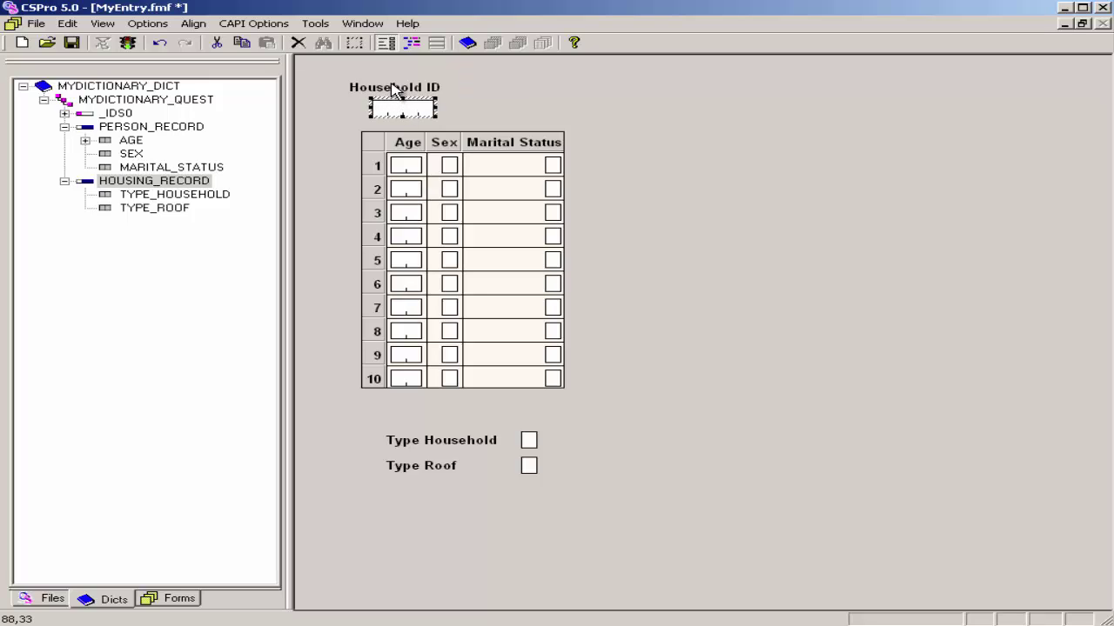
click(392, 90)
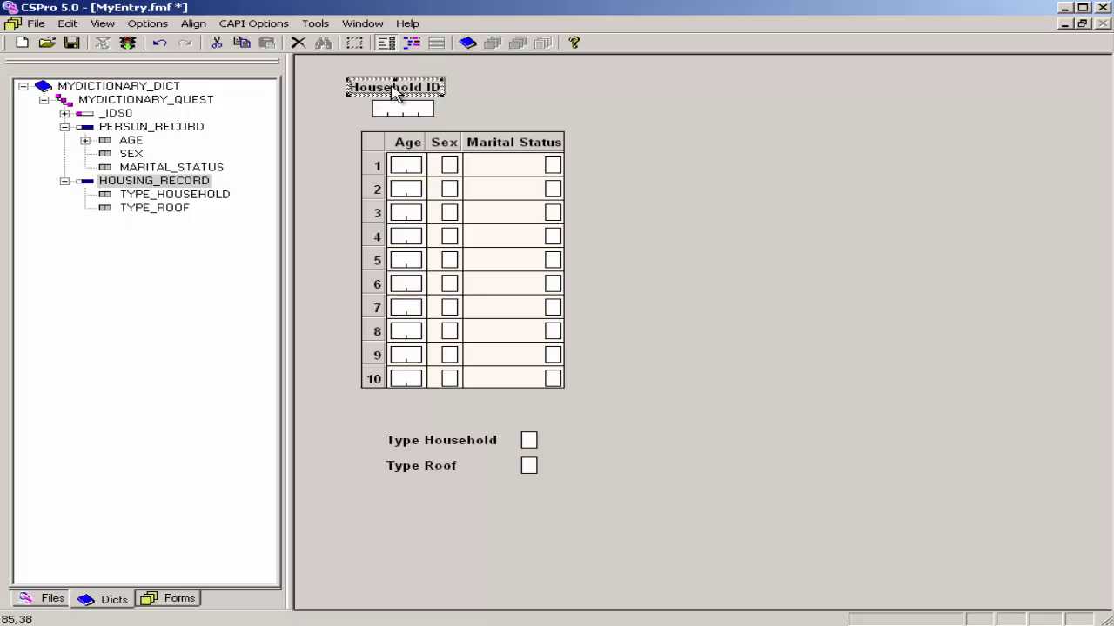
drag(403, 92, 416, 94)
click(706, 152)
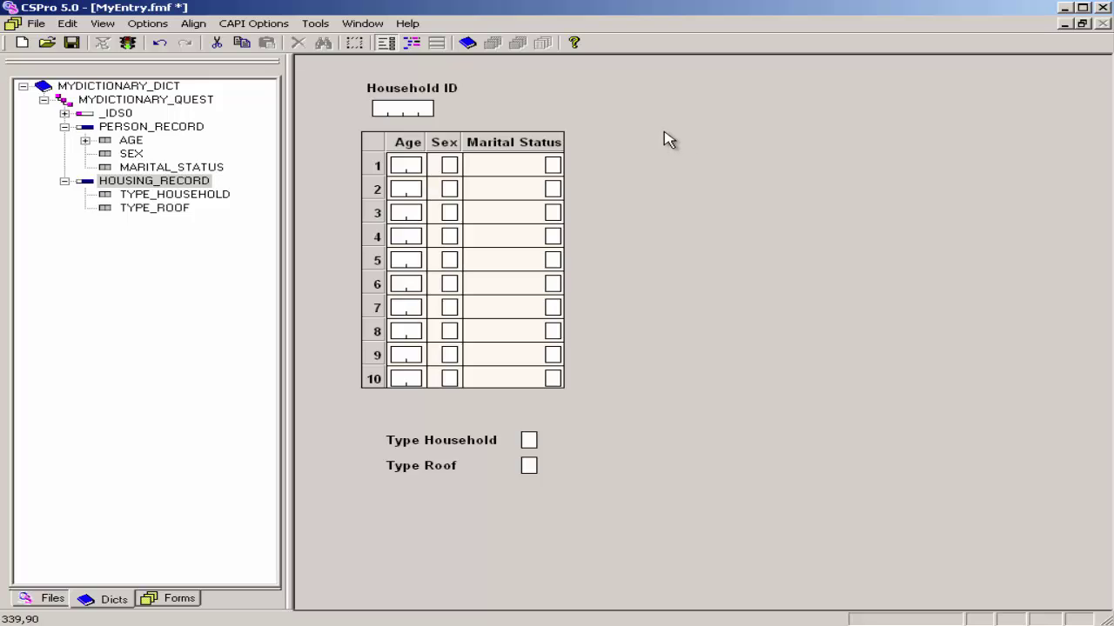
Step: Add the text "CSPRO TUTORIAL" in the default font to the empty area right of the person roster
right_click(664, 133)
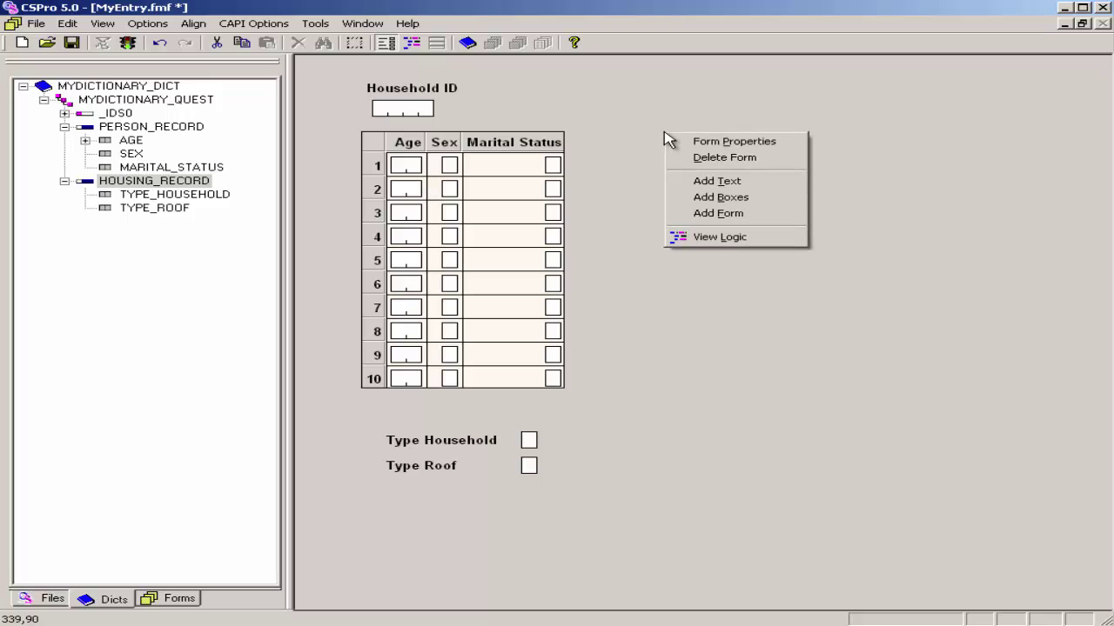
click(712, 181)
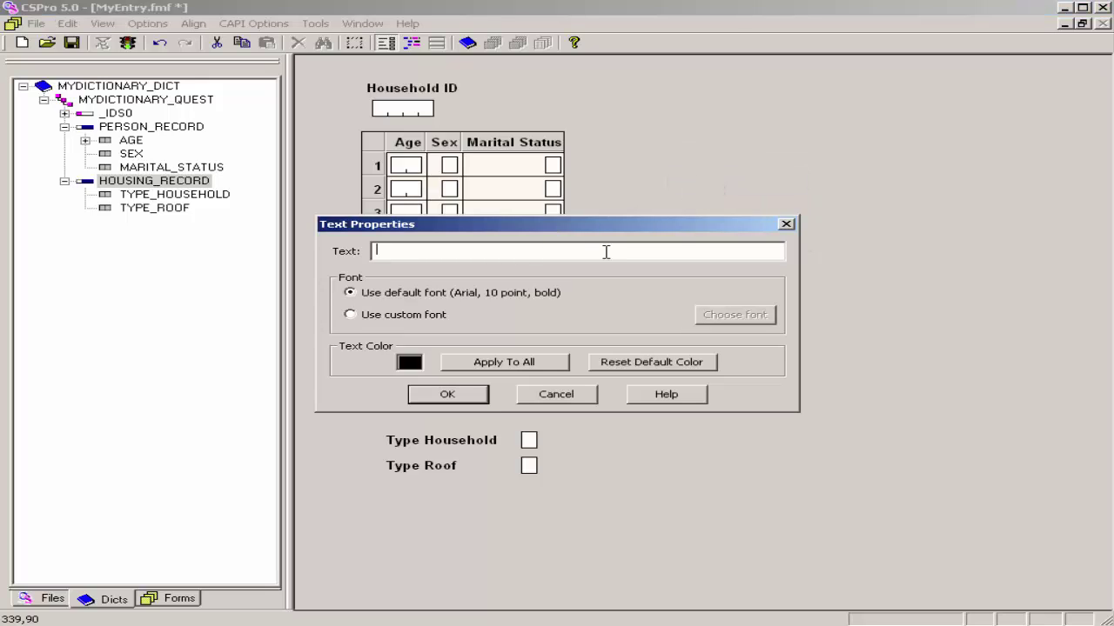
text(CSPRO TUTORIAL)
click(449, 396)
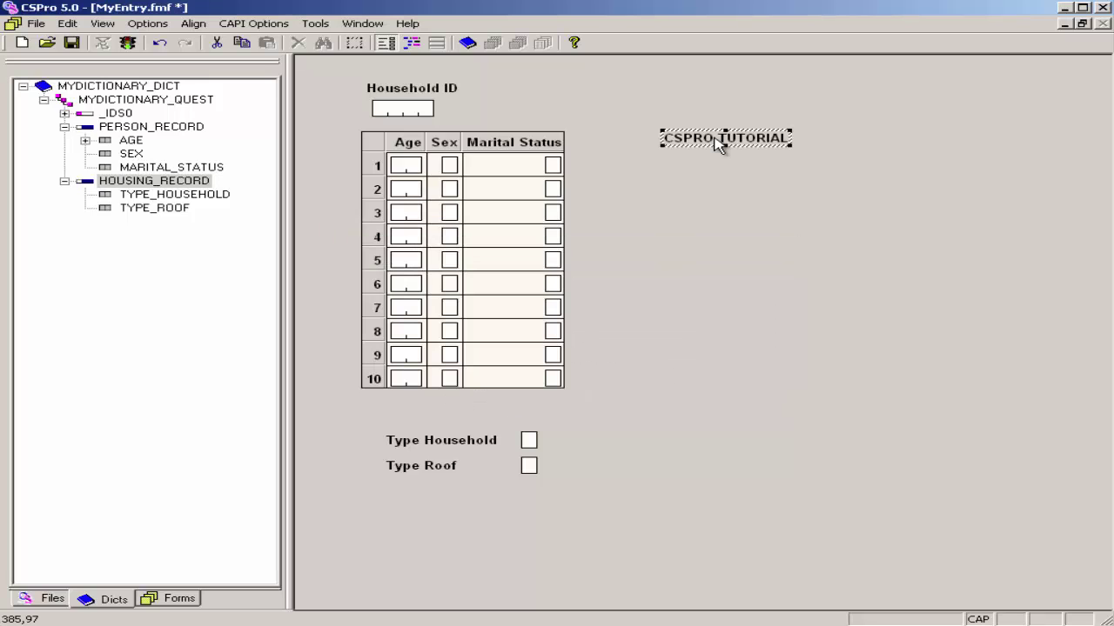
Step: Move the CSPRO TUTORIAL text beside the Household ID label and add the text "QUESTIONNAIRE" in the default font directly beneath it
drag(715, 143, 532, 92)
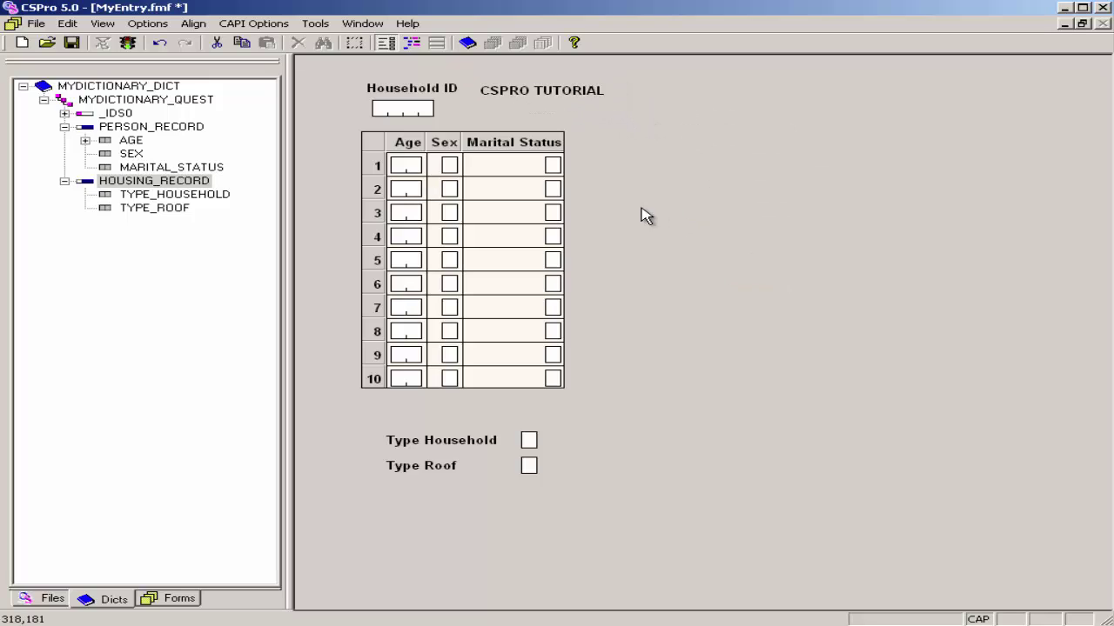
right_click(696, 183)
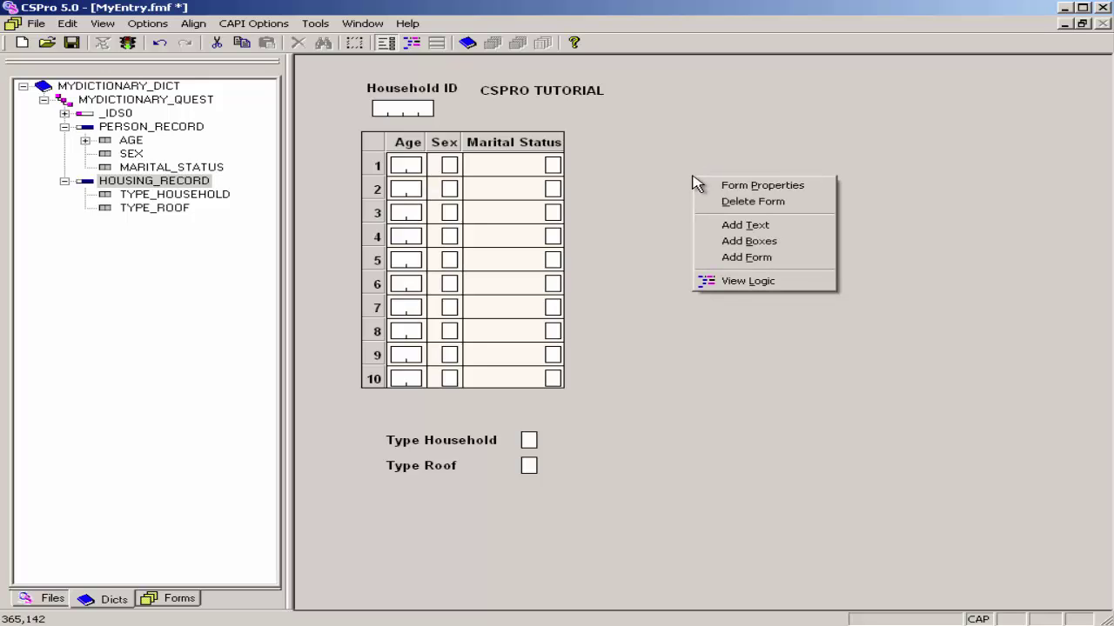
click(765, 225)
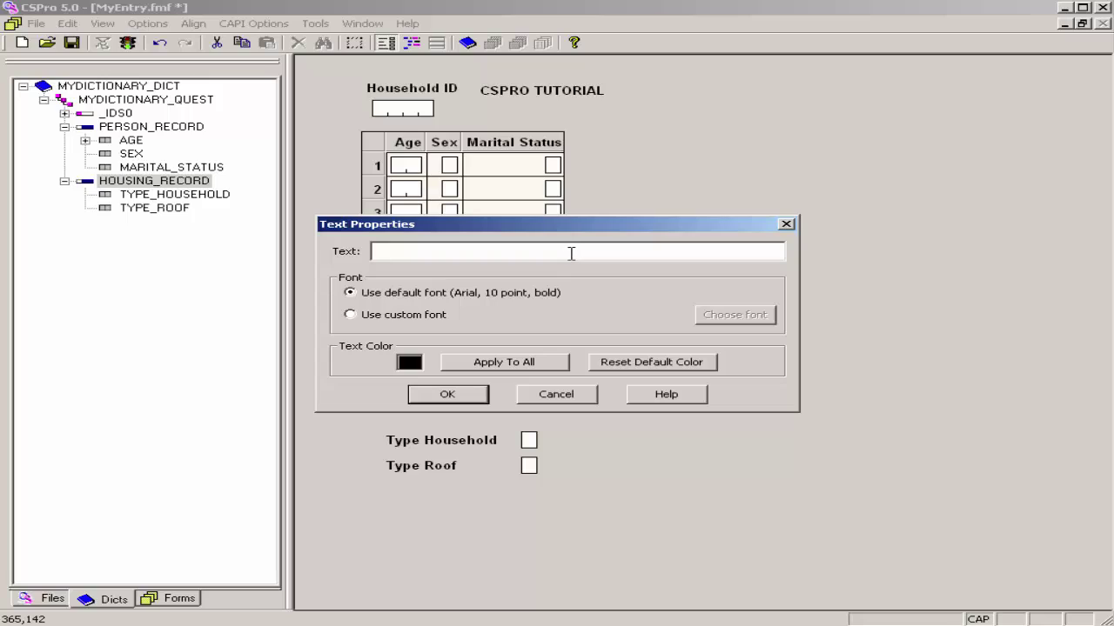
text(QUESTIONNAIRE)
click(468, 398)
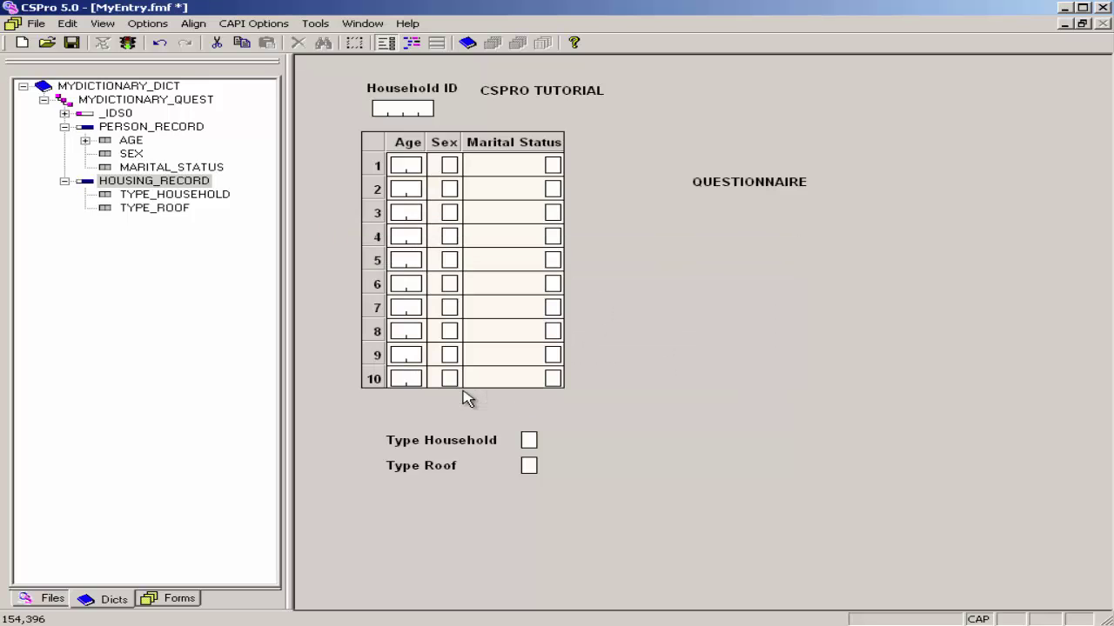
click(787, 186)
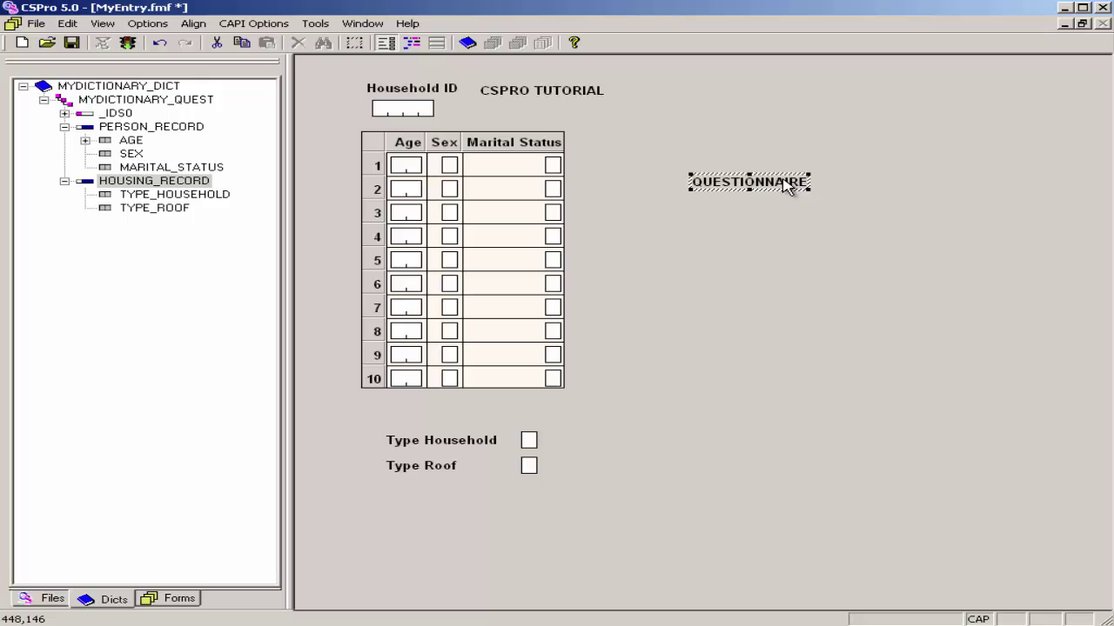
drag(787, 185, 576, 111)
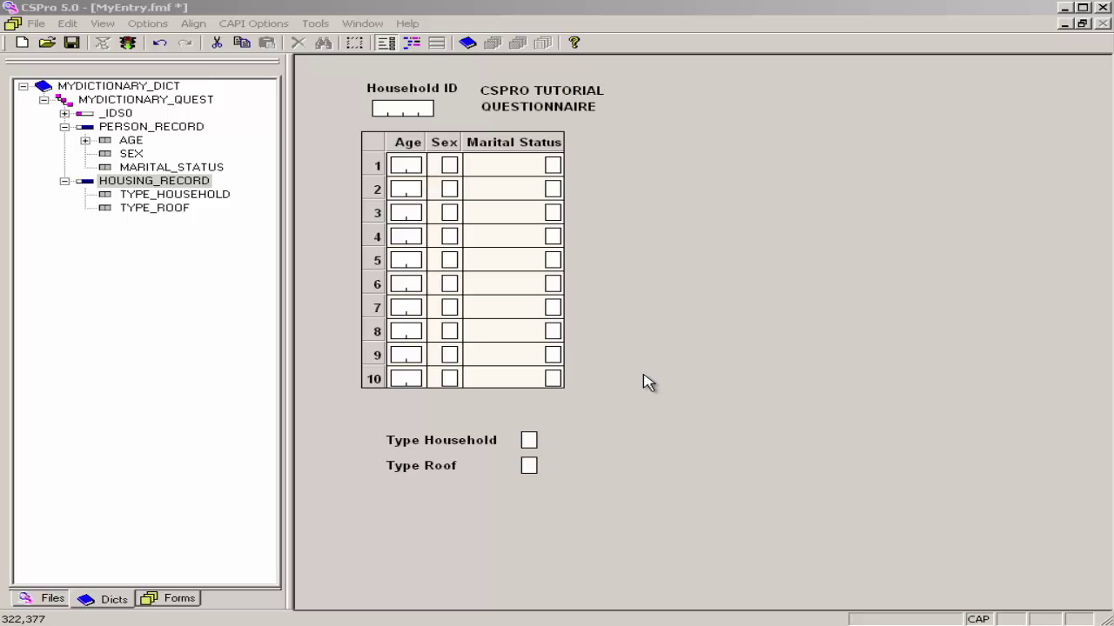
Step: Add the text "HOUSEHOLD INFORMATION" in the default font and place it as a heading between the person roster and the housing fields
right_click(648, 386)
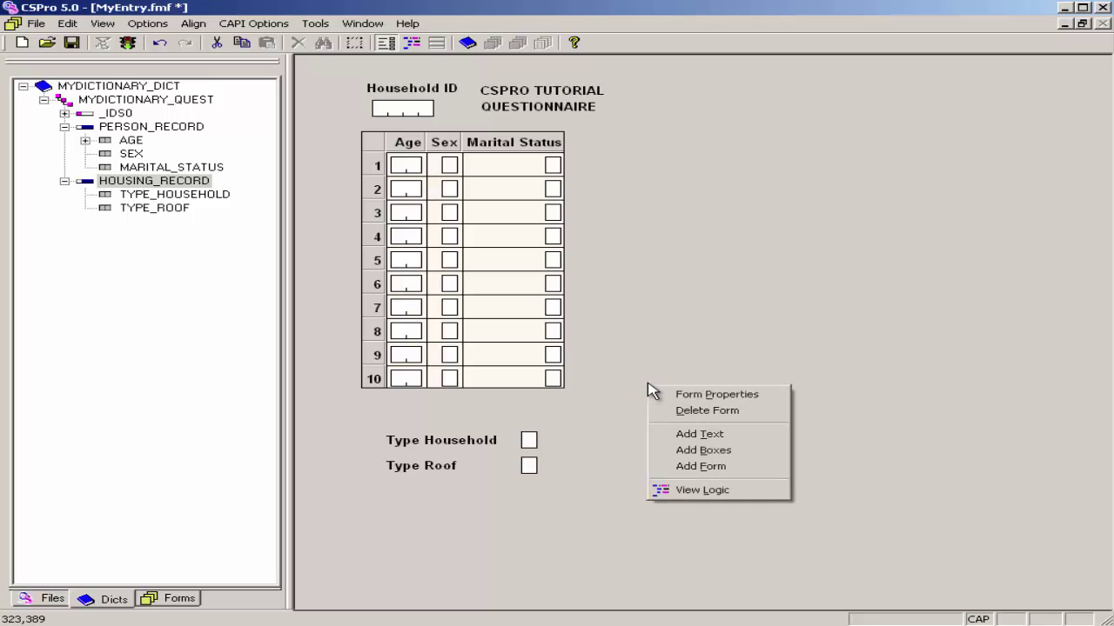
click(702, 435)
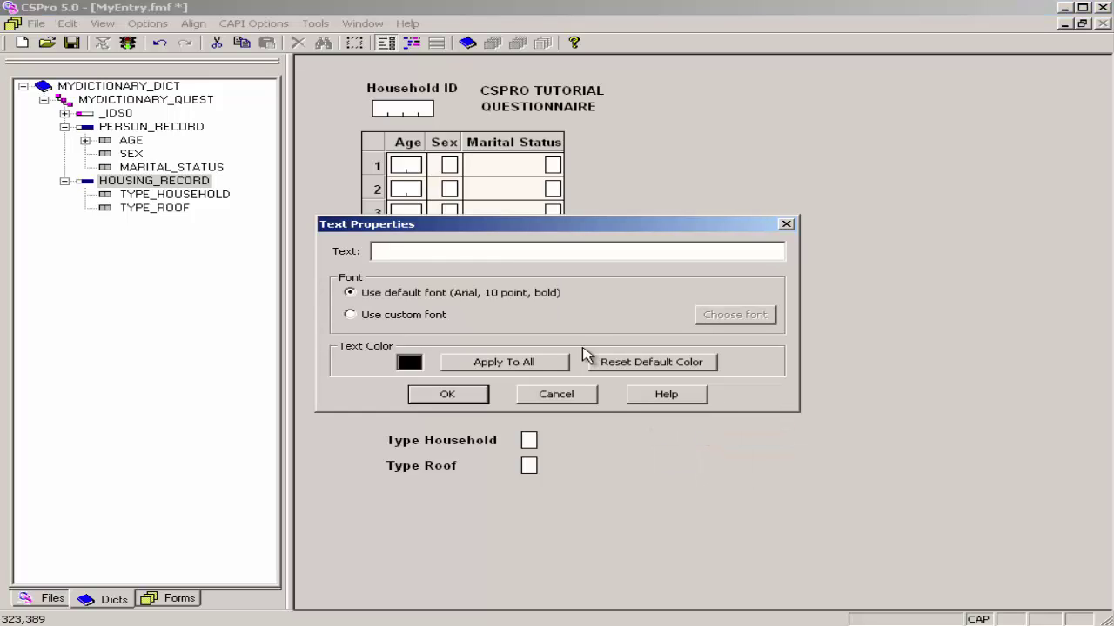
text(HOUSE)
key(ctrl+z)
text(HOUSEHOLD INFORMATIO)
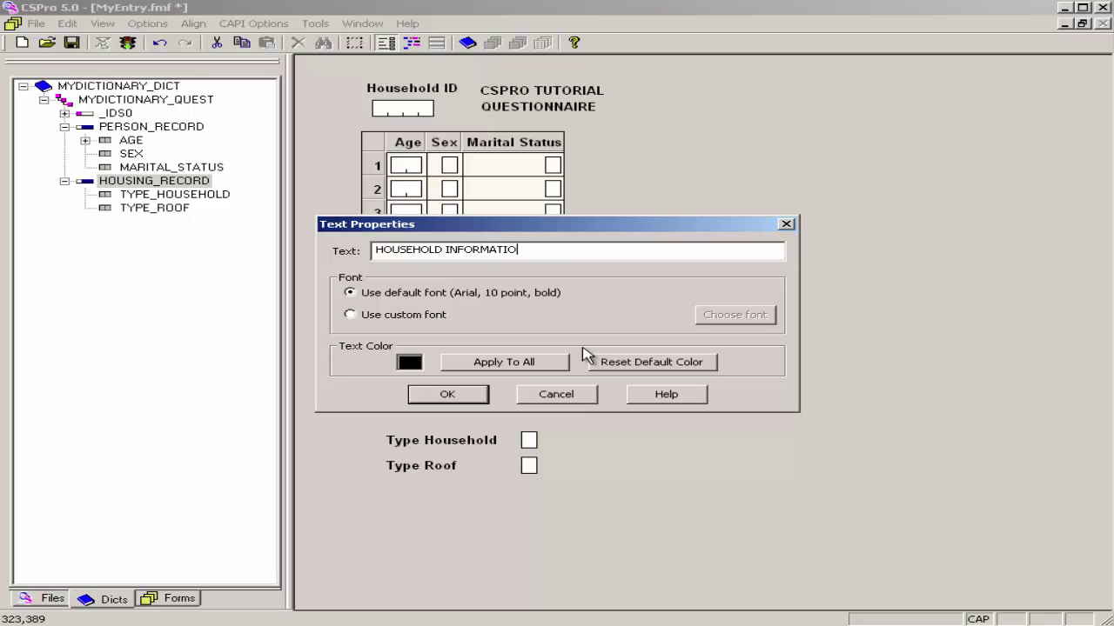
text(N)
click(443, 395)
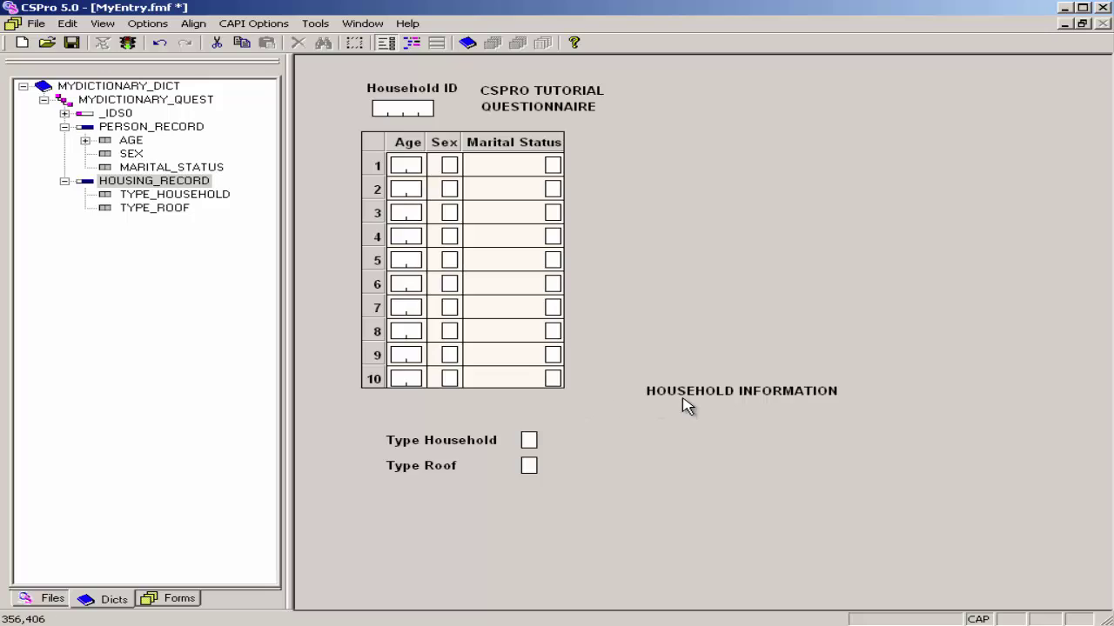
drag(696, 398, 415, 421)
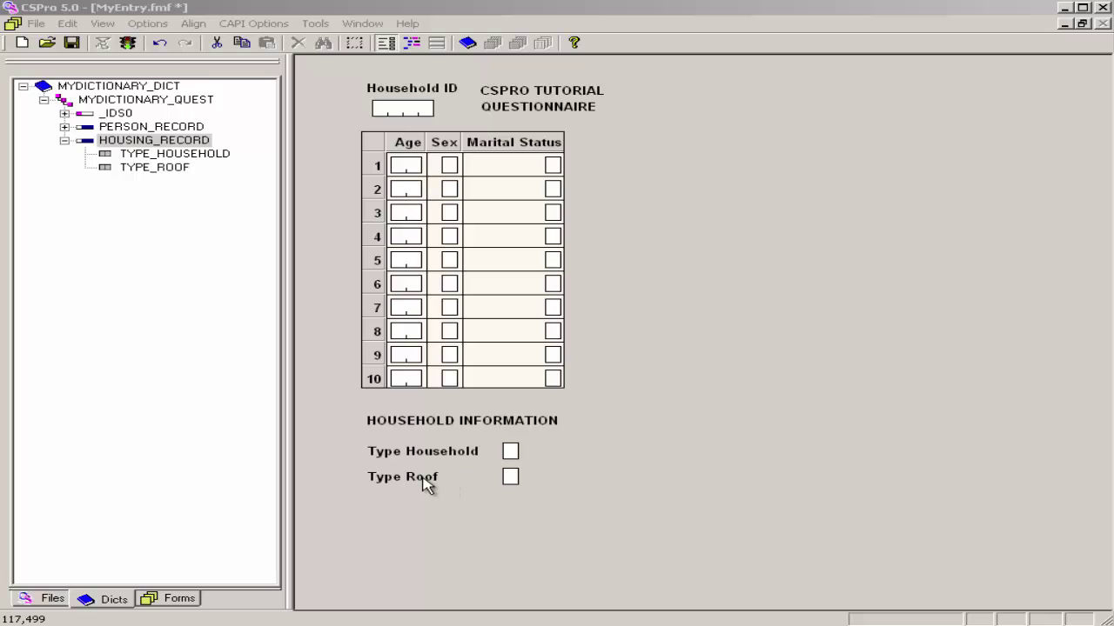
Step: Rearrange the housing fields so Type Roof sits beside Type Household, with each entry box centred beneath its label
mouse_move(428, 481)
mouse_down()
mouse_move(574, 470)
mouse_move(592, 453)
mouse_up()
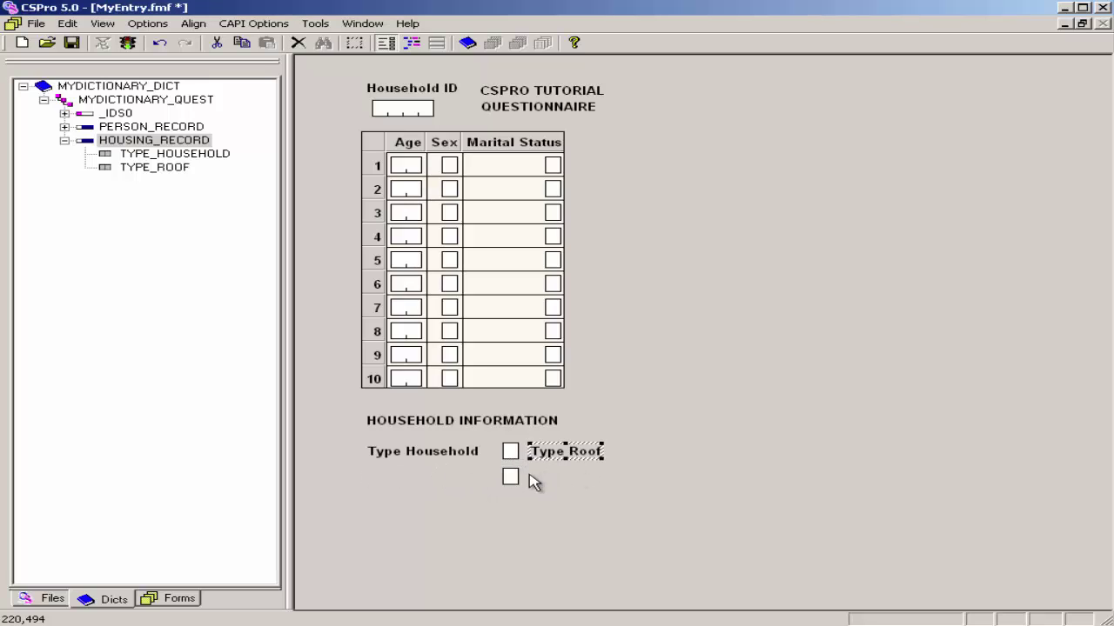
drag(512, 477, 568, 478)
click(511, 450)
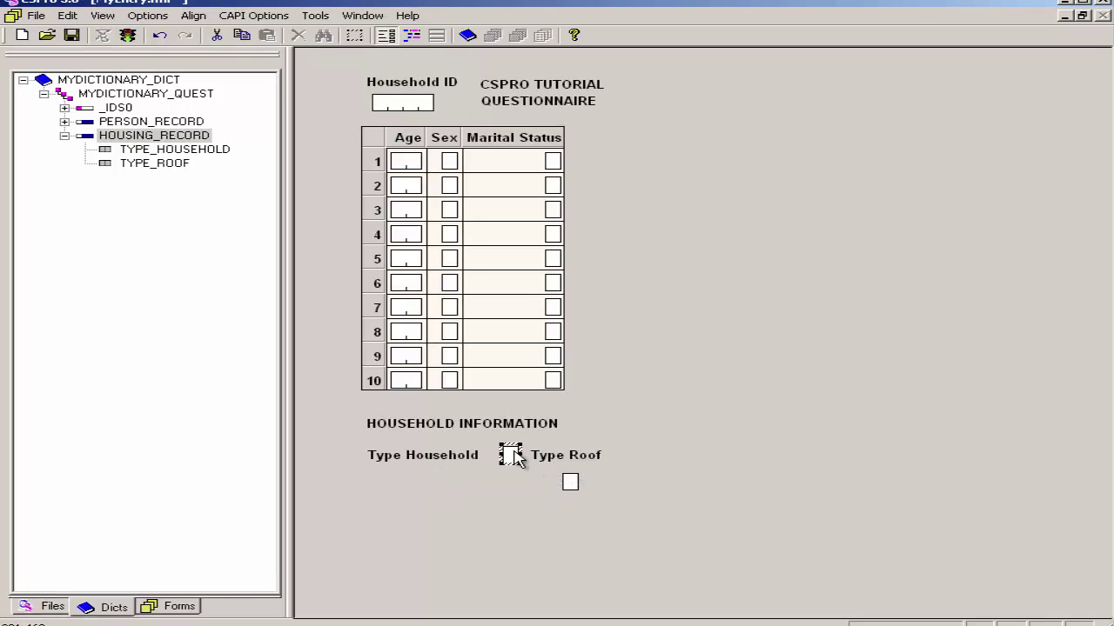
drag(511, 451, 415, 485)
drag(546, 463, 512, 461)
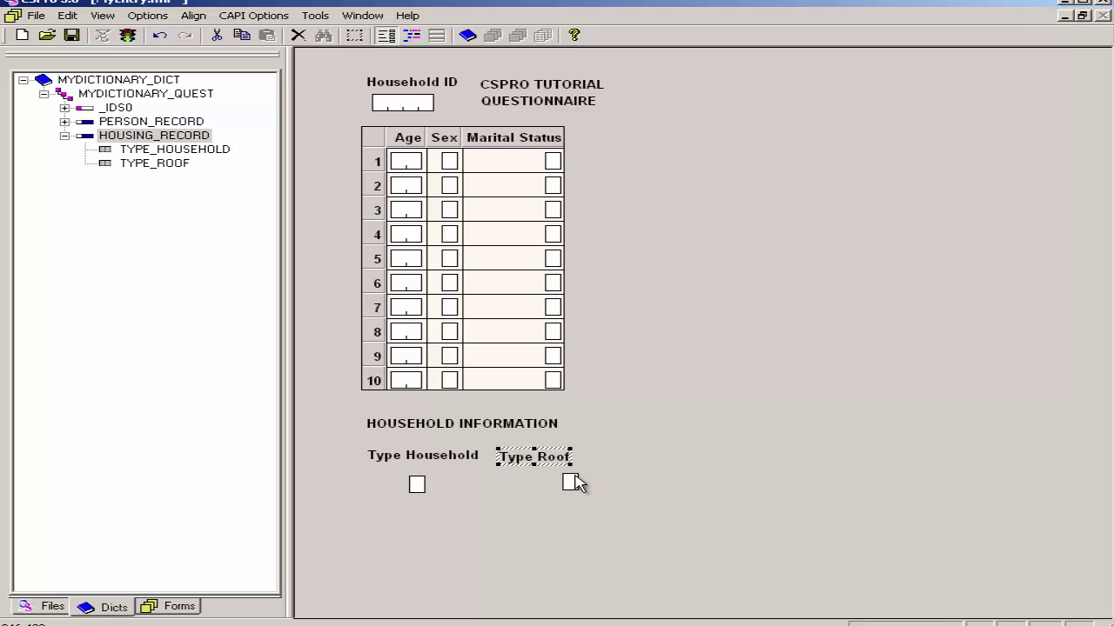
drag(571, 480, 532, 484)
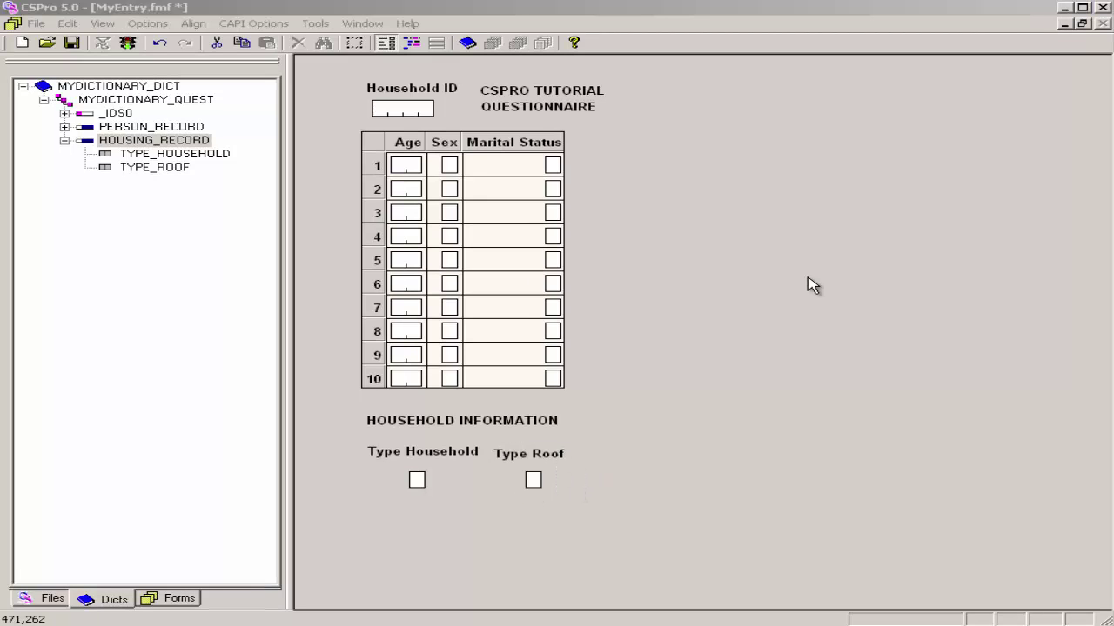
Step: Draw a thick-lined box around the Household ID field and the questionnaire title, and end box drawing
right_click(595, 166)
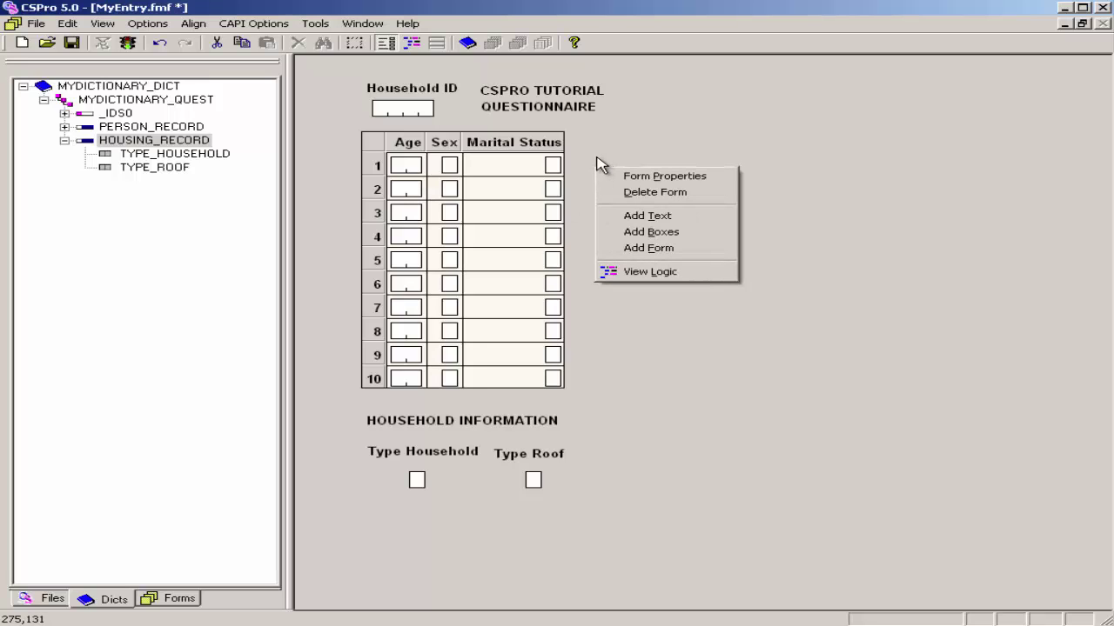
click(647, 233)
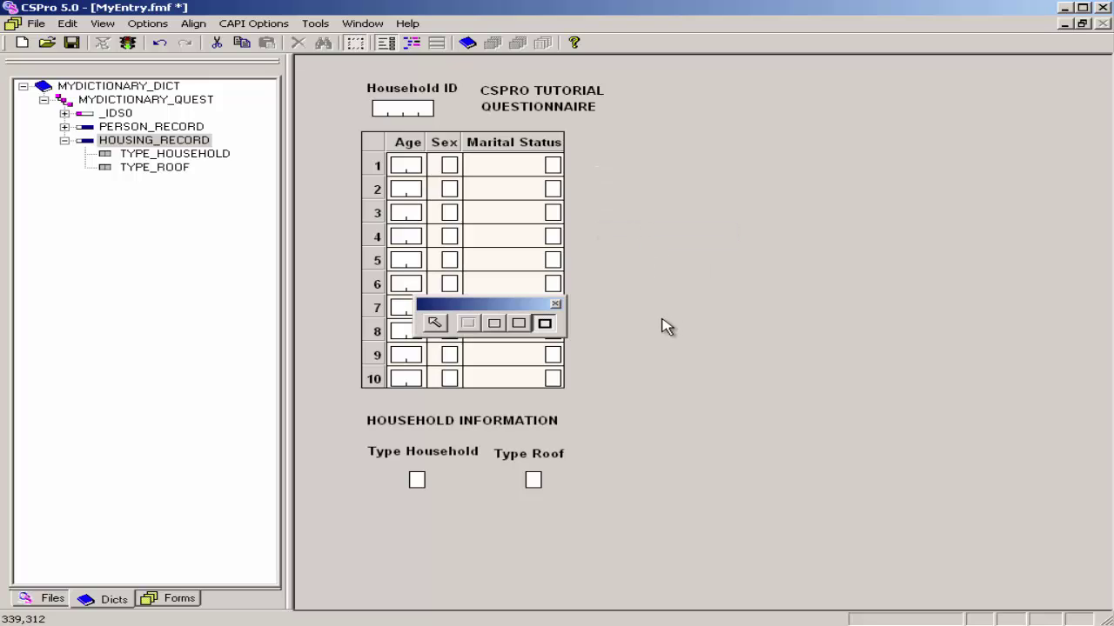
click(543, 326)
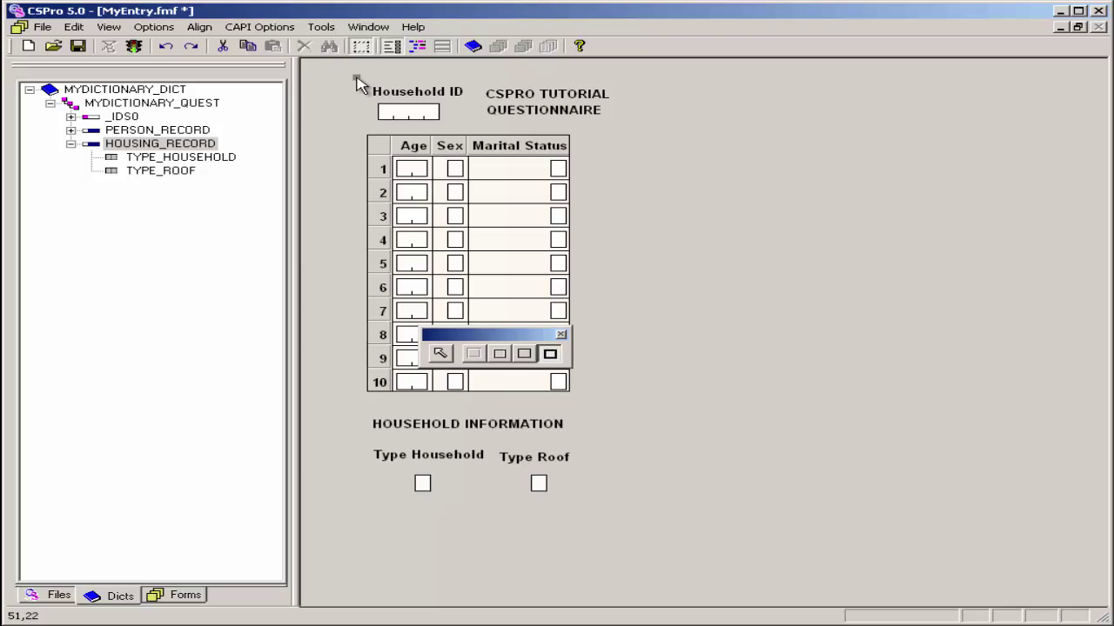
drag(356, 78, 633, 135)
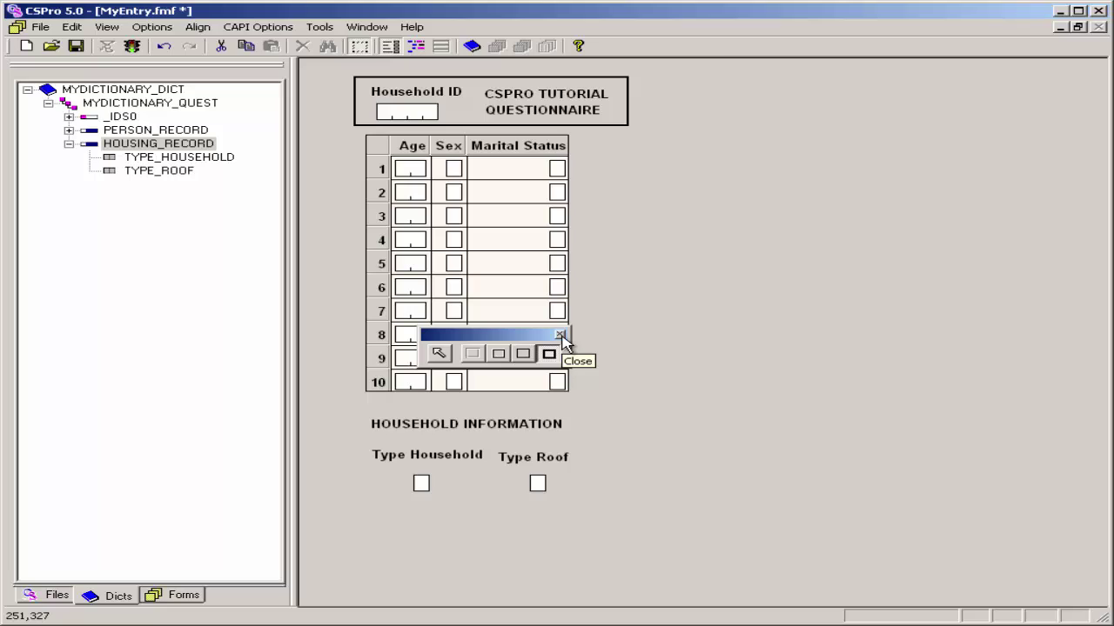
click(361, 48)
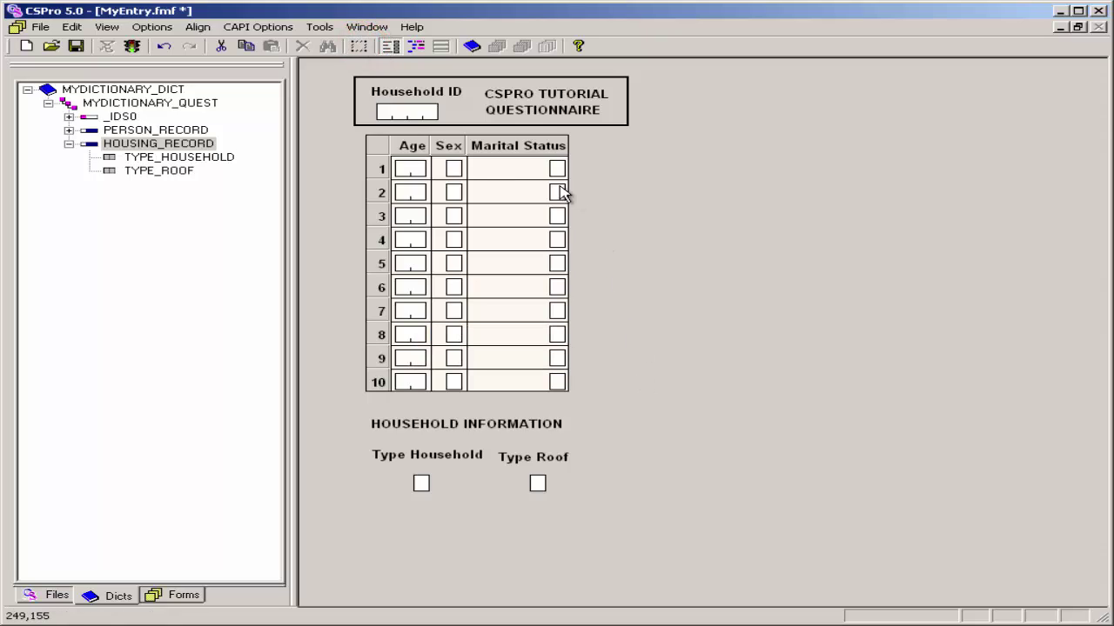
Step: Fine-tune the position and width of the box framing the Household ID field and title
click(487, 84)
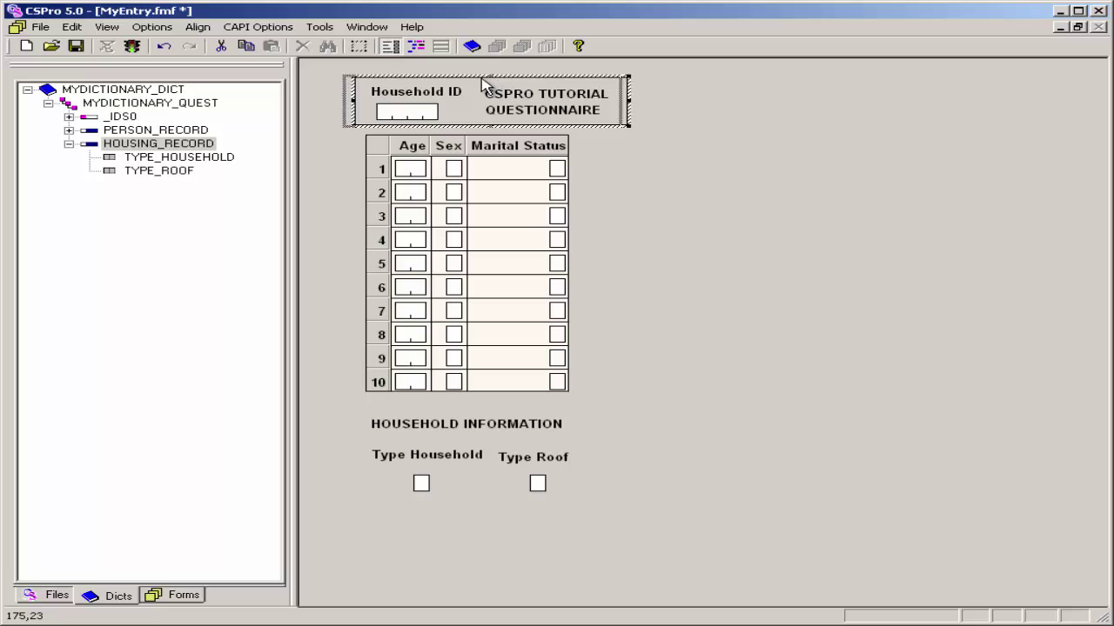
mouse_move(484, 85)
mouse_down()
mouse_move(463, 87)
mouse_move(490, 84)
mouse_up()
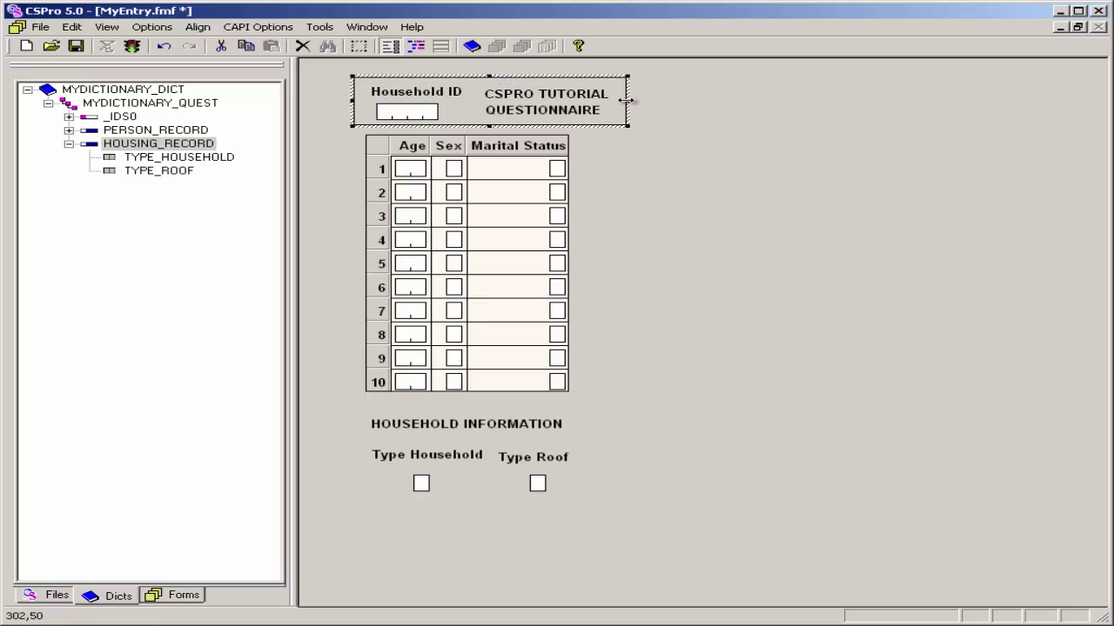
mouse_move(628, 102)
mouse_down()
mouse_move(654, 104)
mouse_move(627, 101)
mouse_up()
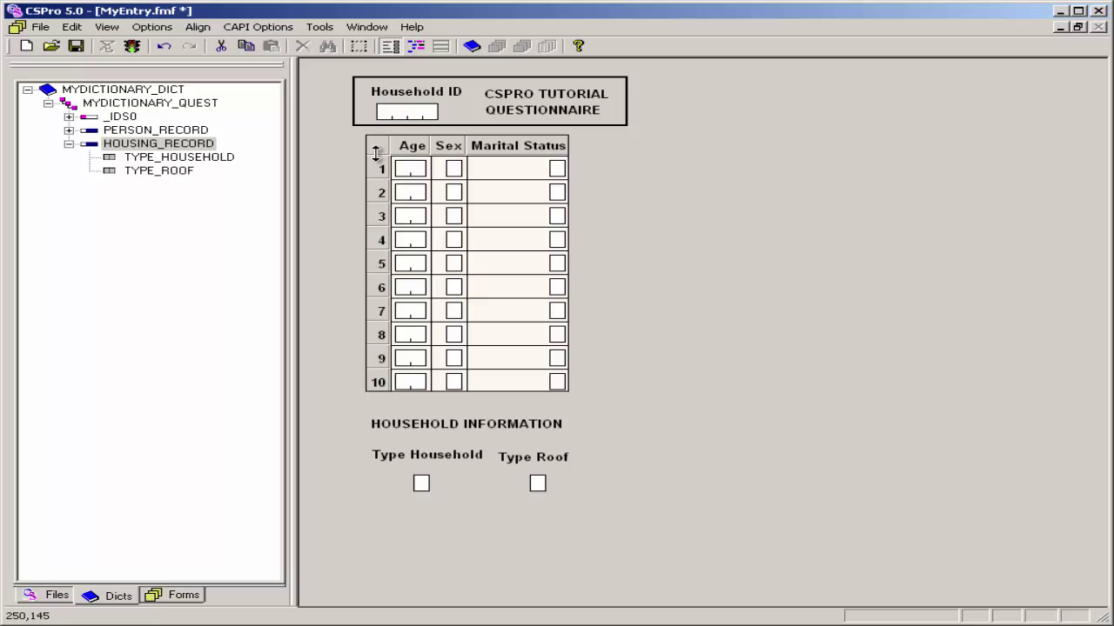
Step: Heighten the roster's header row and set the Sex heading to "Sex", a blank line, "1-Male" and "2-Female", aligned Center and Middle
drag(376, 153, 376, 180)
click(450, 159)
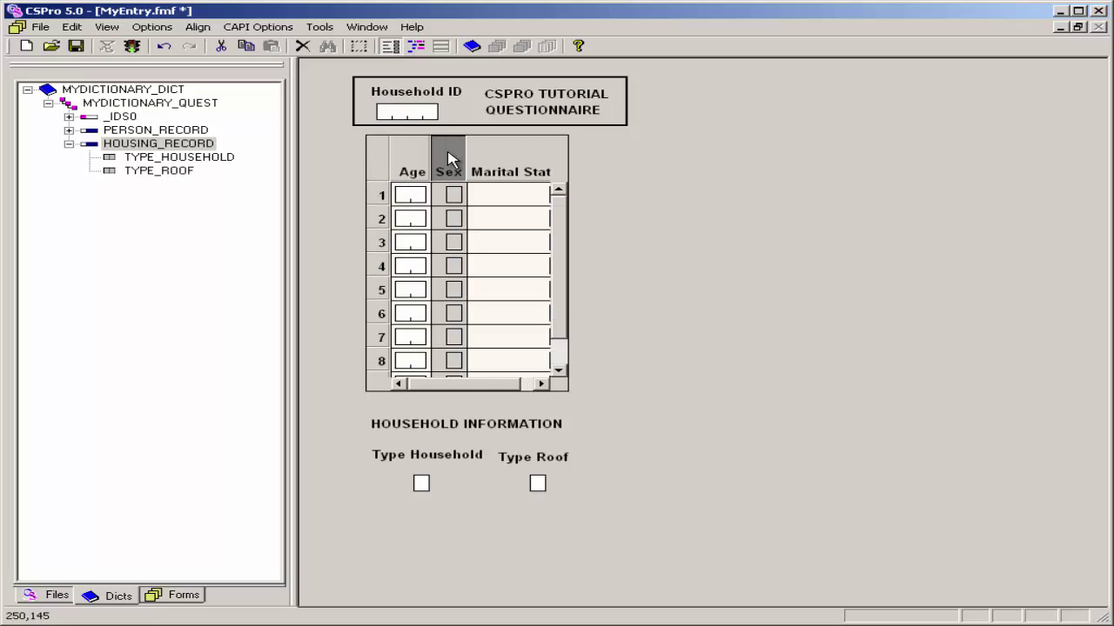
right_click(450, 159)
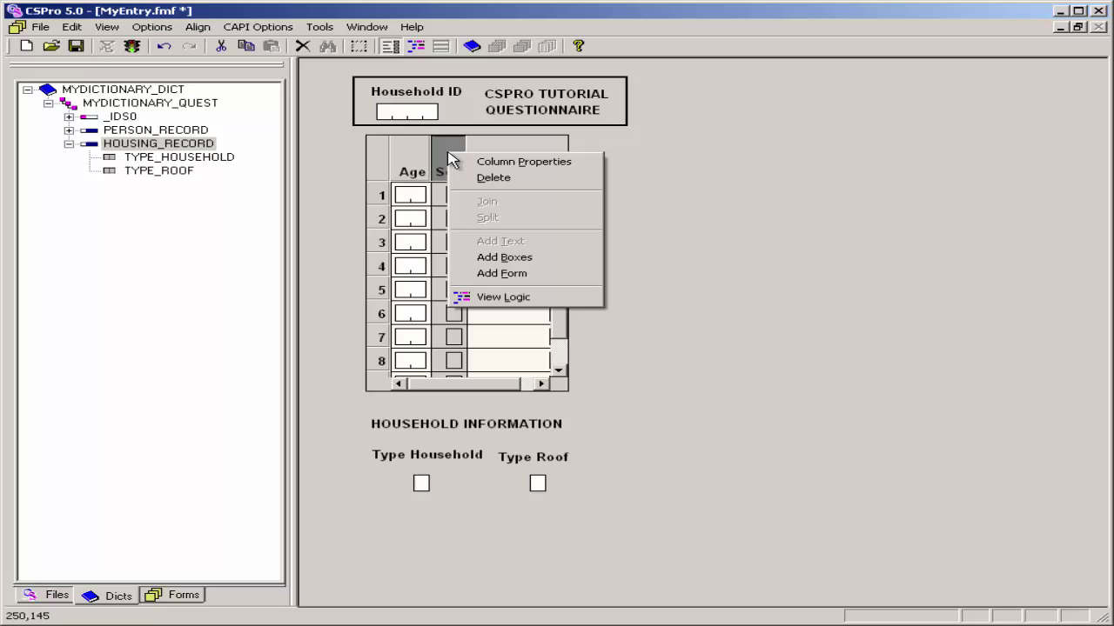
click(525, 163)
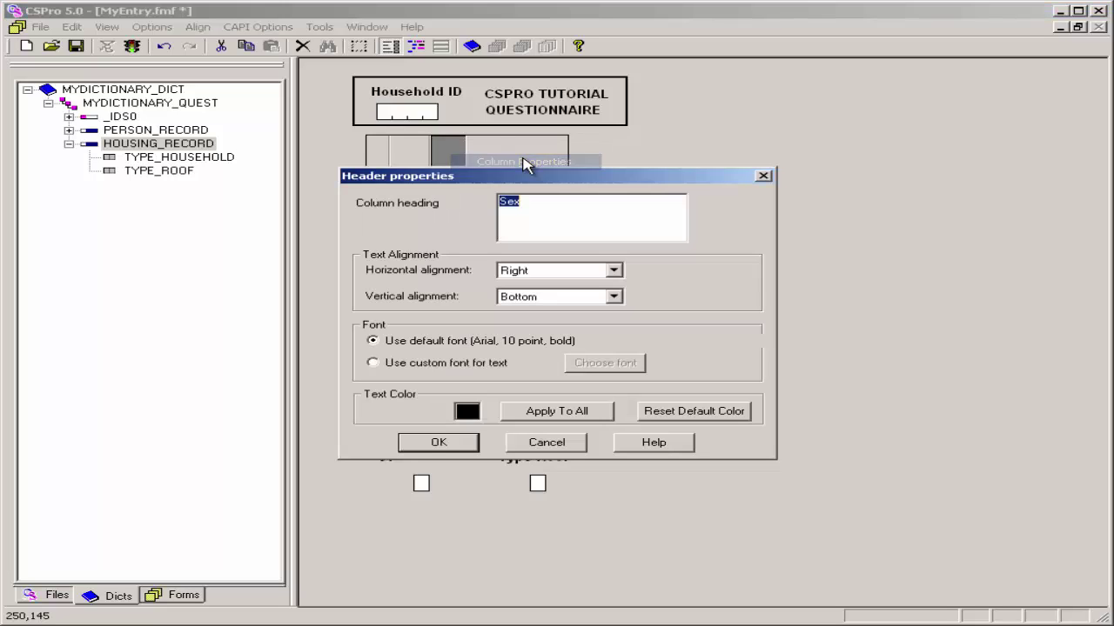
click(525, 202)
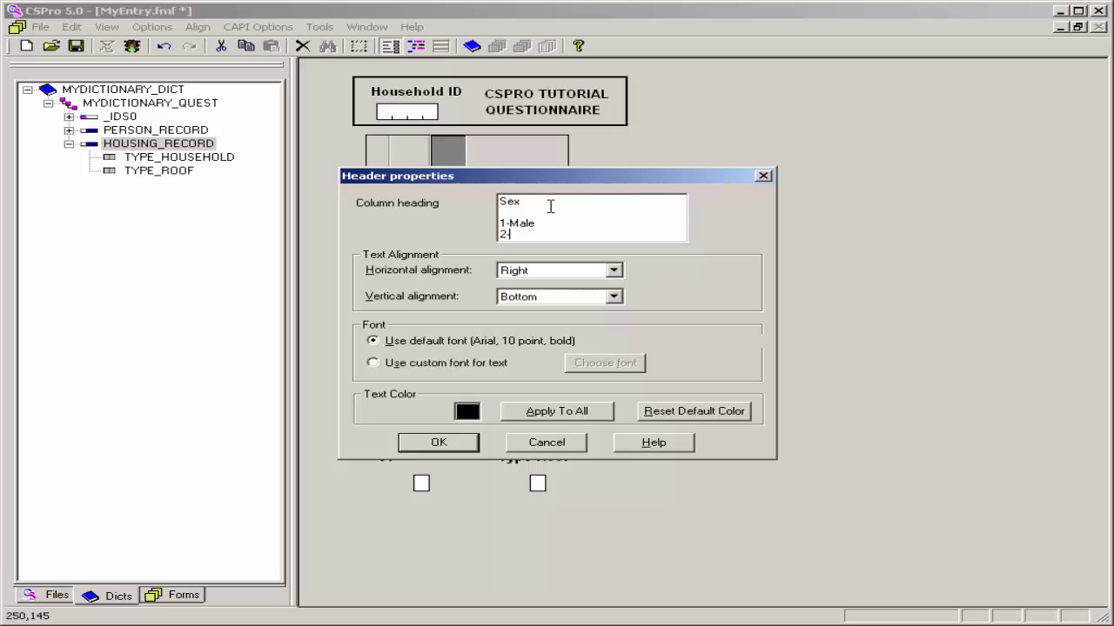
text(male)
click(539, 273)
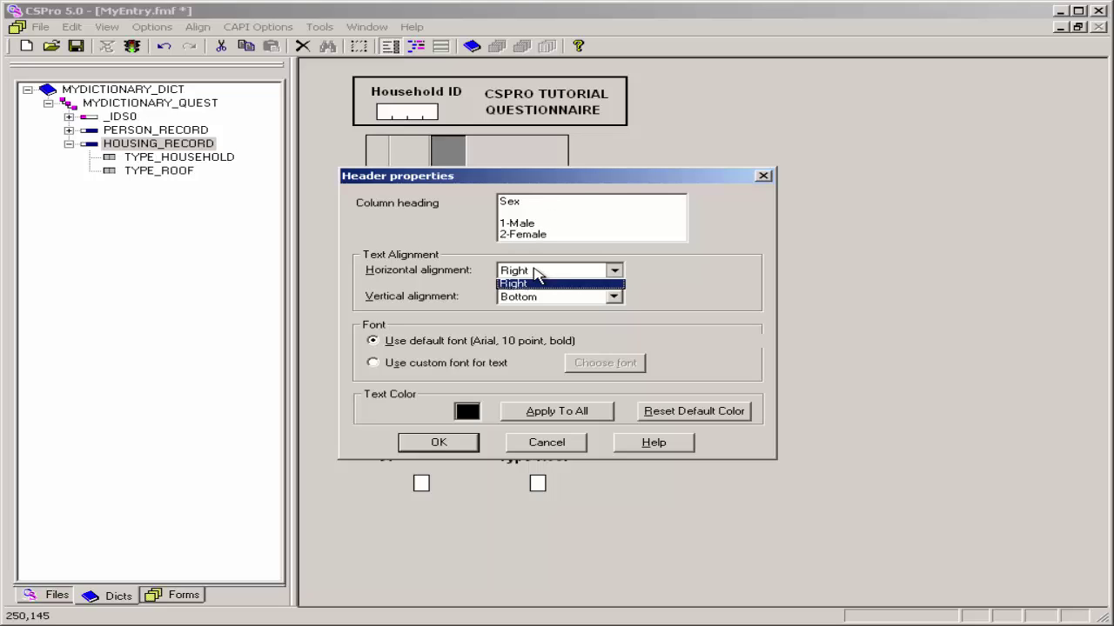
click(537, 297)
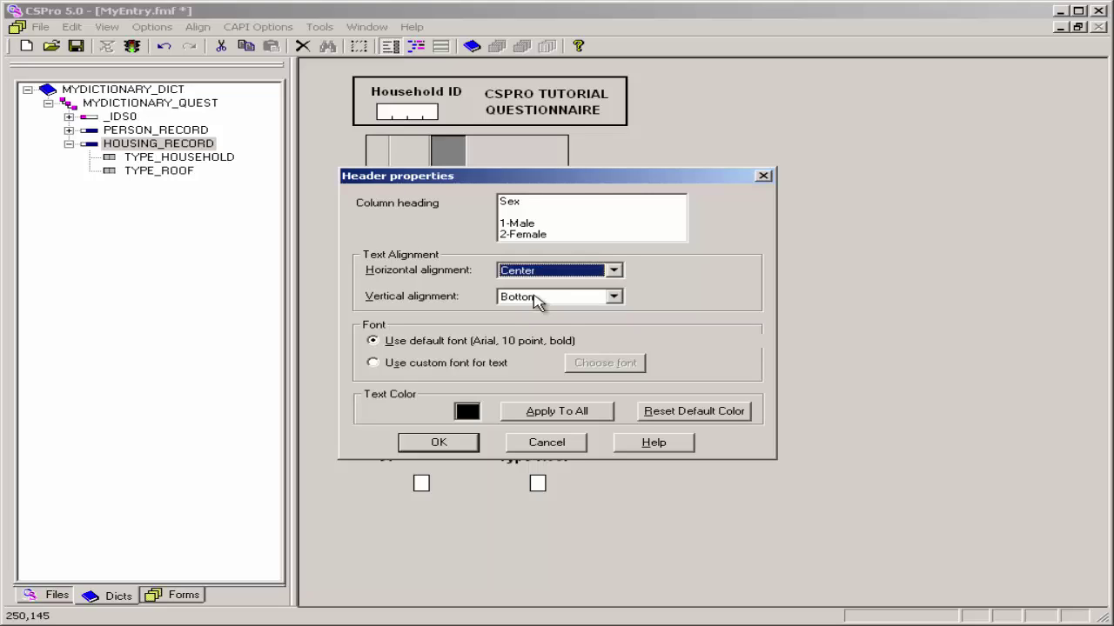
click(536, 296)
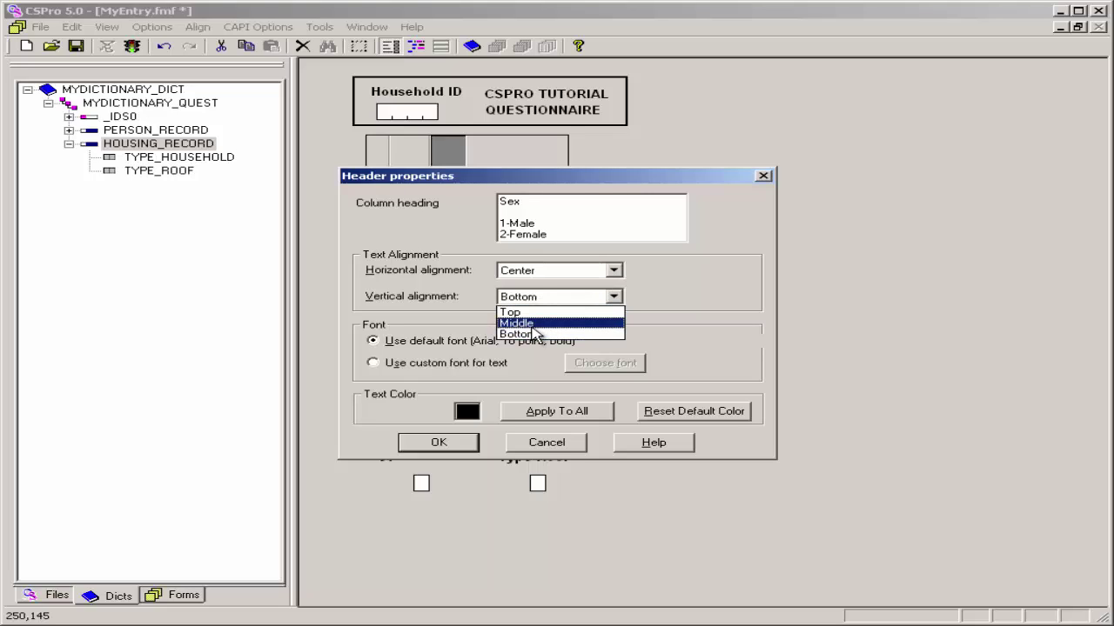
click(532, 323)
click(433, 447)
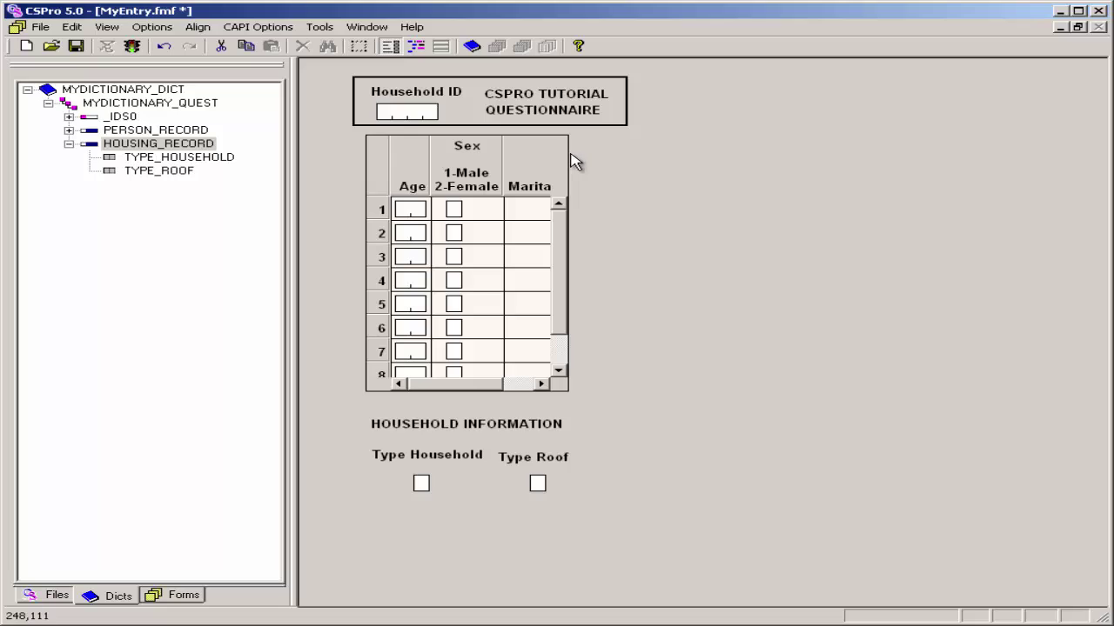
Step: Widen the person roster to fit the whole Marital Status column and extend it downward to the HOUSEHOLD INFORMATION heading
click(376, 153)
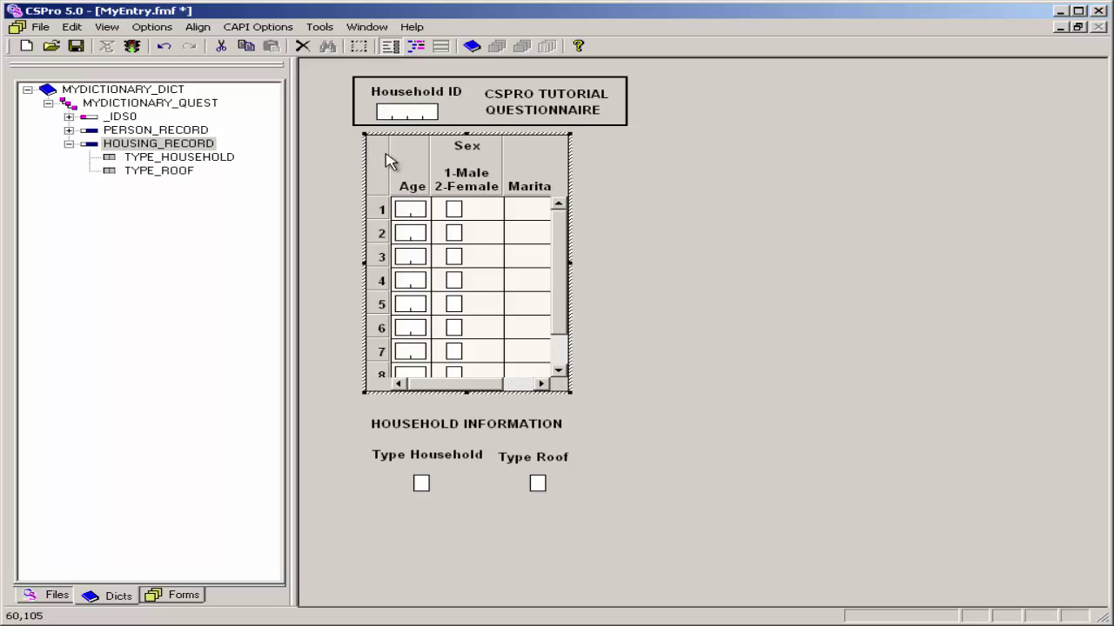
drag(570, 263, 633, 261)
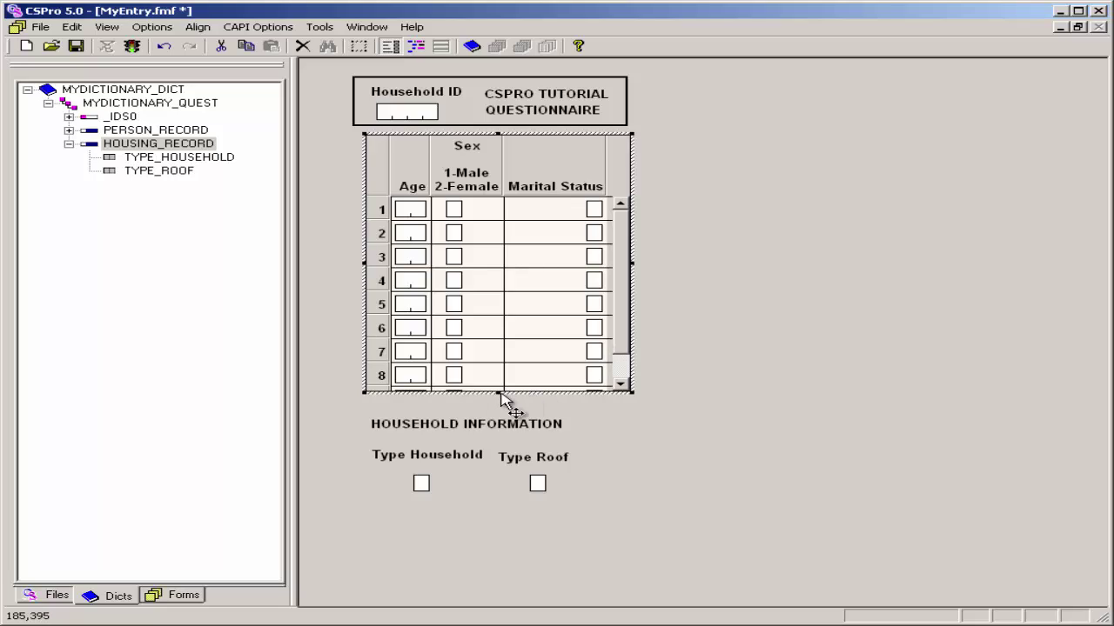
drag(499, 391, 500, 411)
Step: Set the Marital Status column heading to "Marital Status", a blank line, "1-Married" and "2-Not Married", aligned Center and Middle
right_click(551, 168)
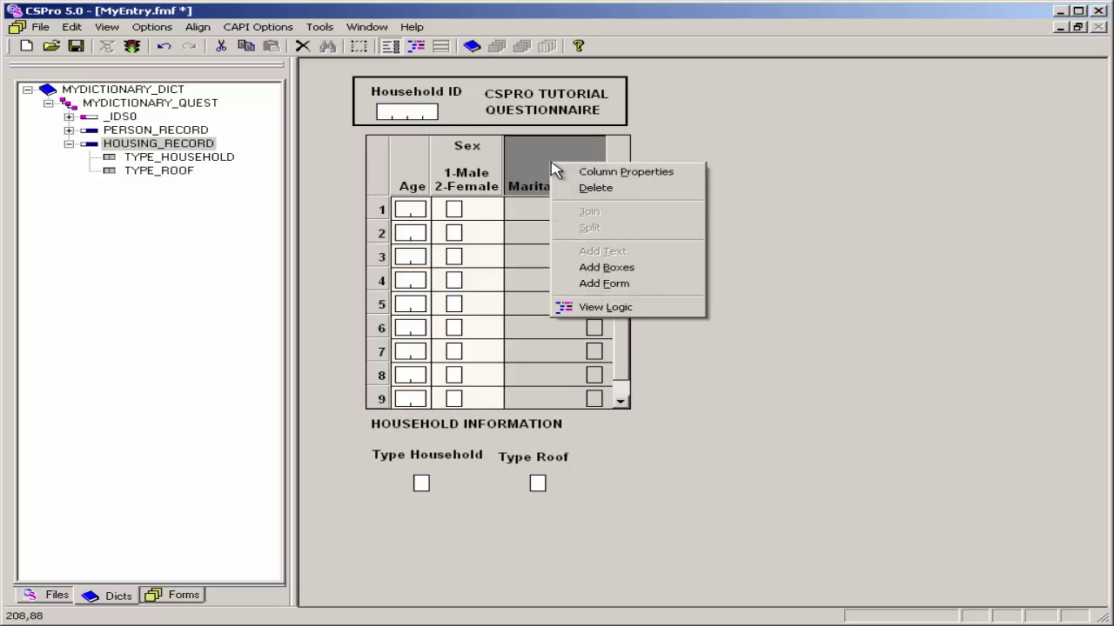
click(589, 179)
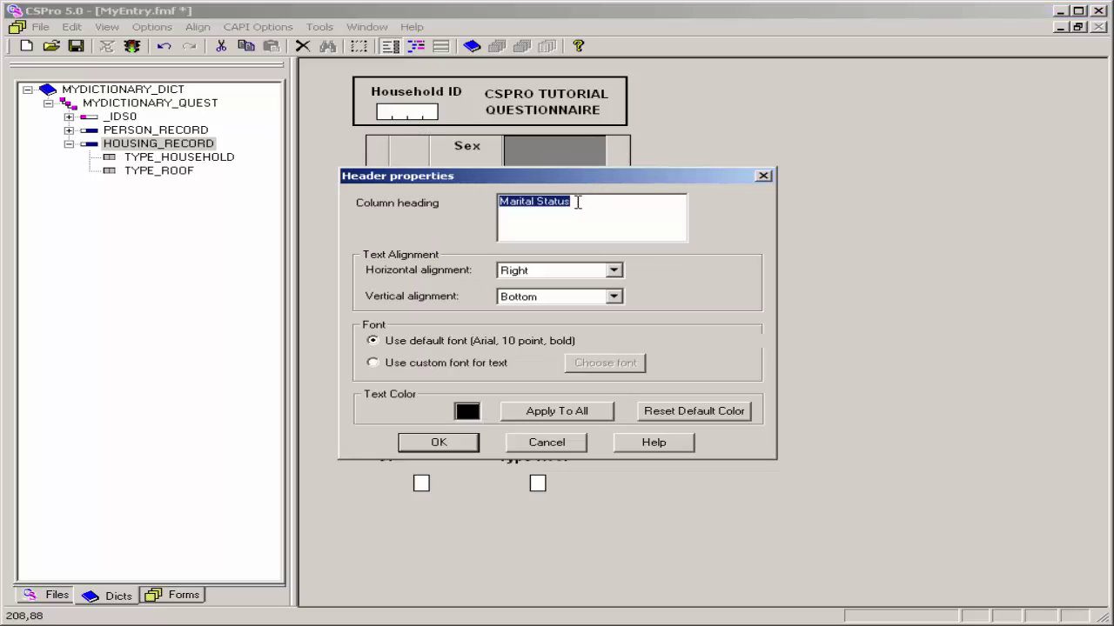
click(577, 202)
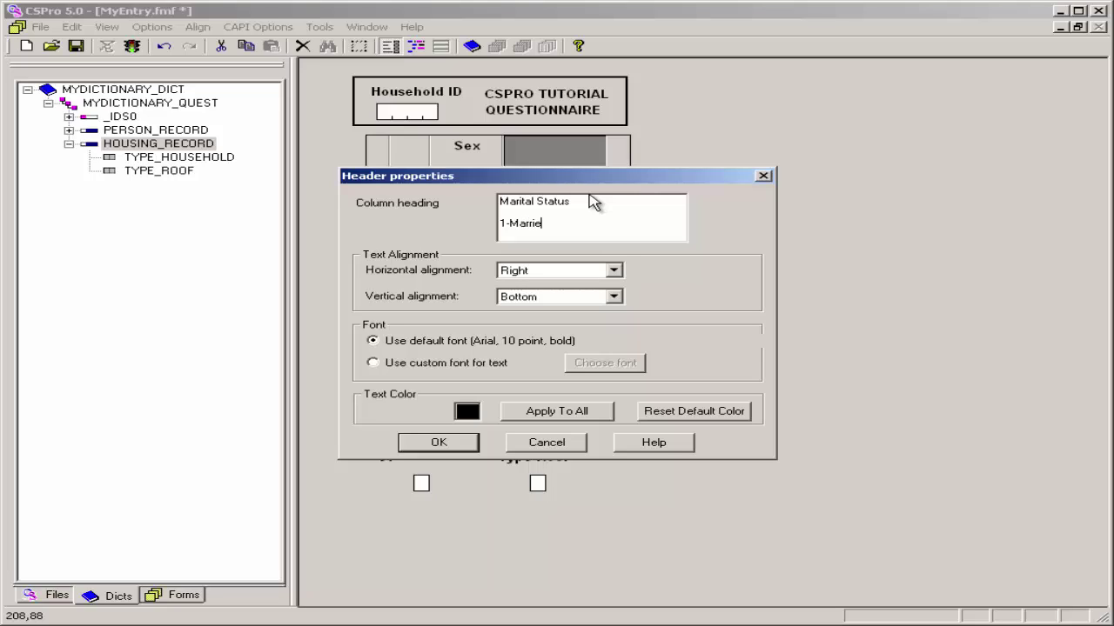
key(Return)
text(2-Not Married)
click(532, 277)
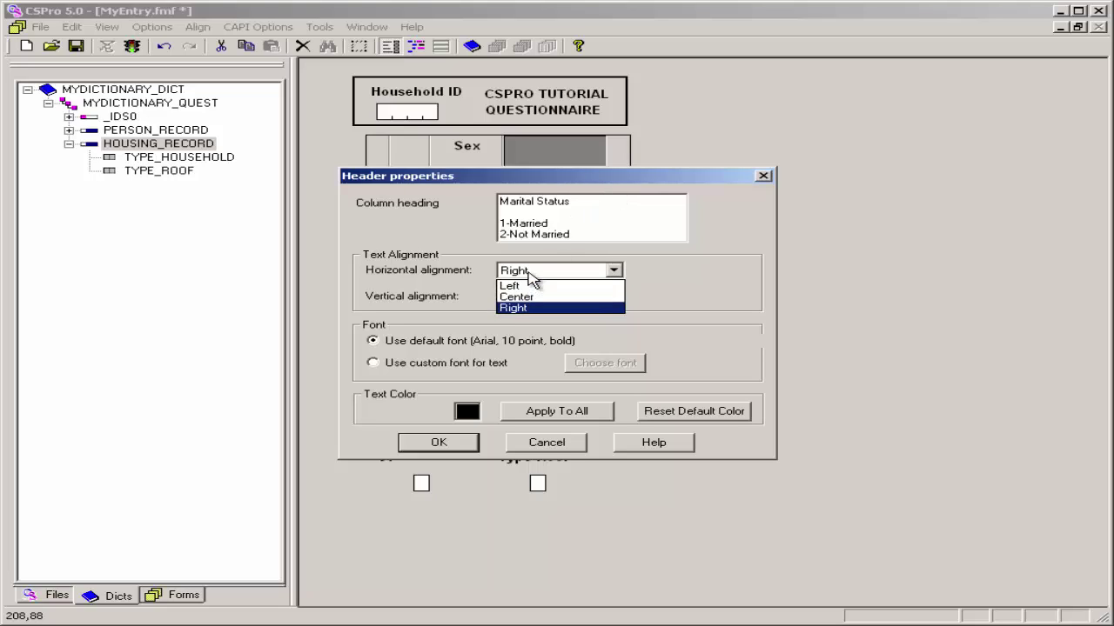
click(533, 291)
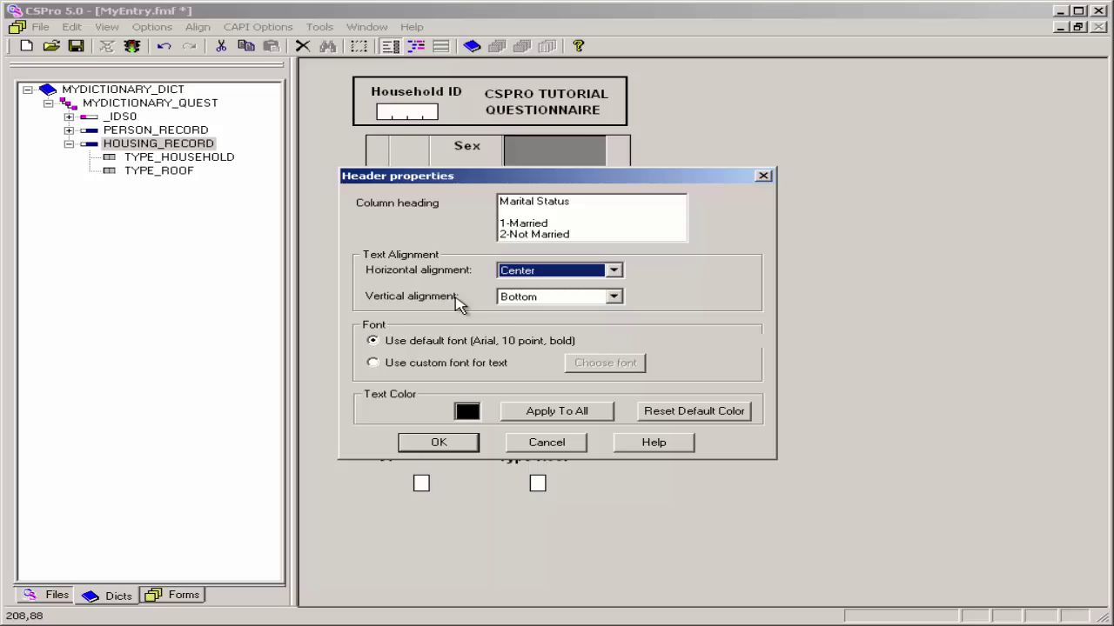
click(613, 297)
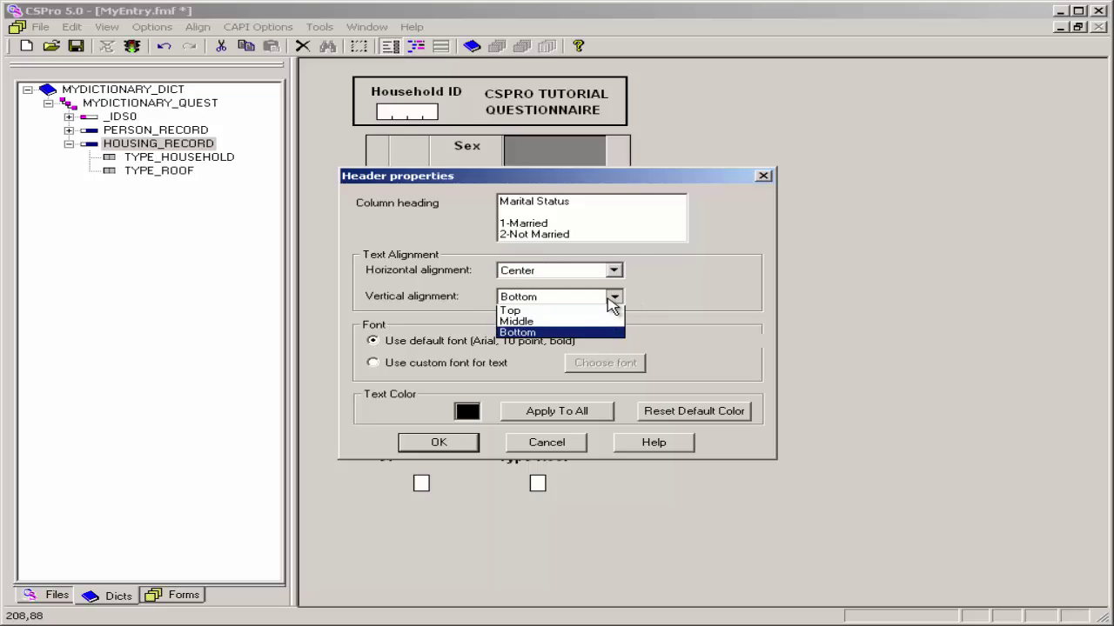
click(573, 324)
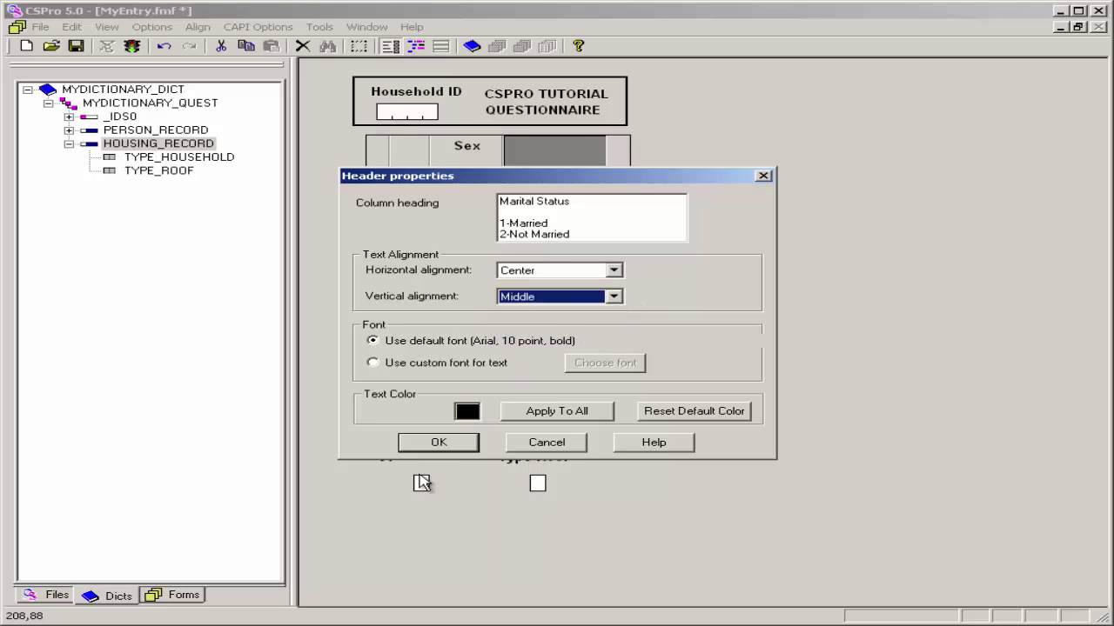
click(435, 443)
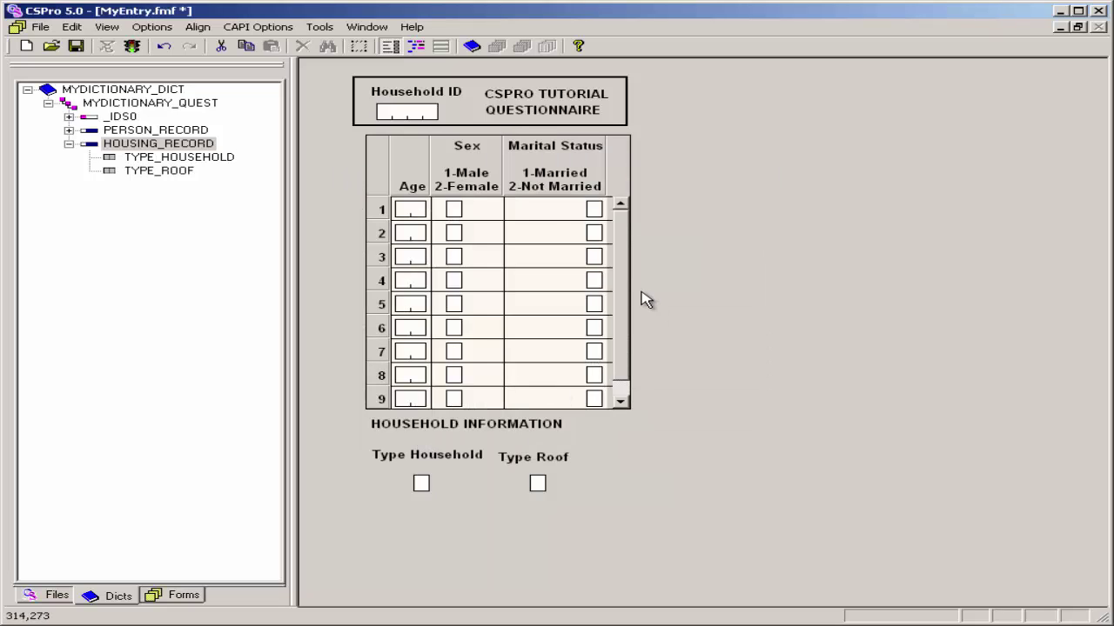
click(535, 173)
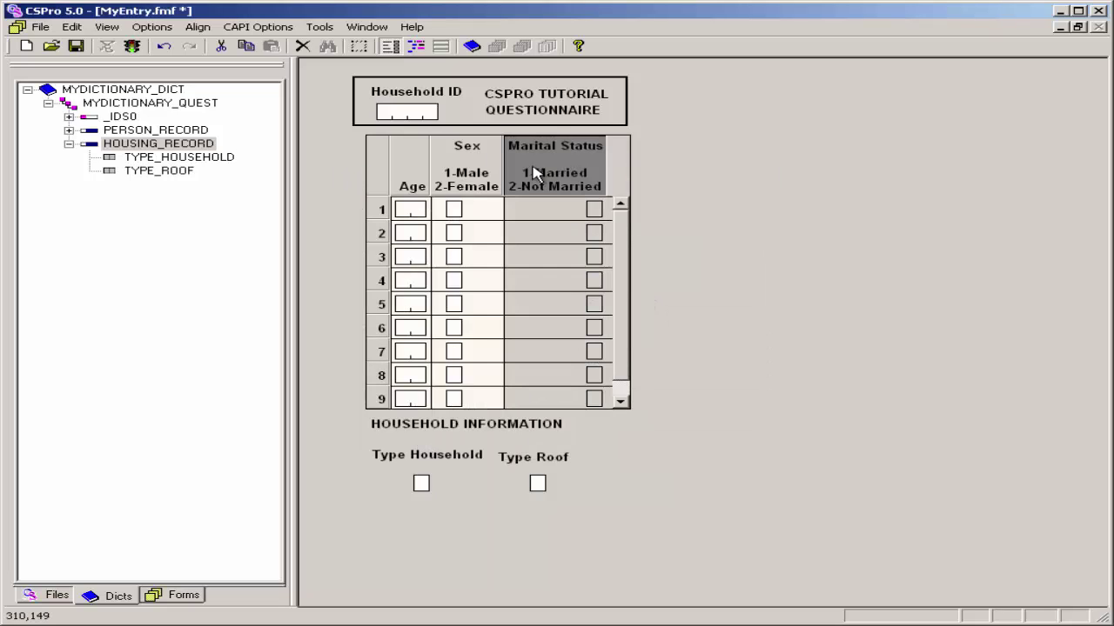
Step: Align the roster's Age column heading Center horizontally and Middle vertically
click(412, 171)
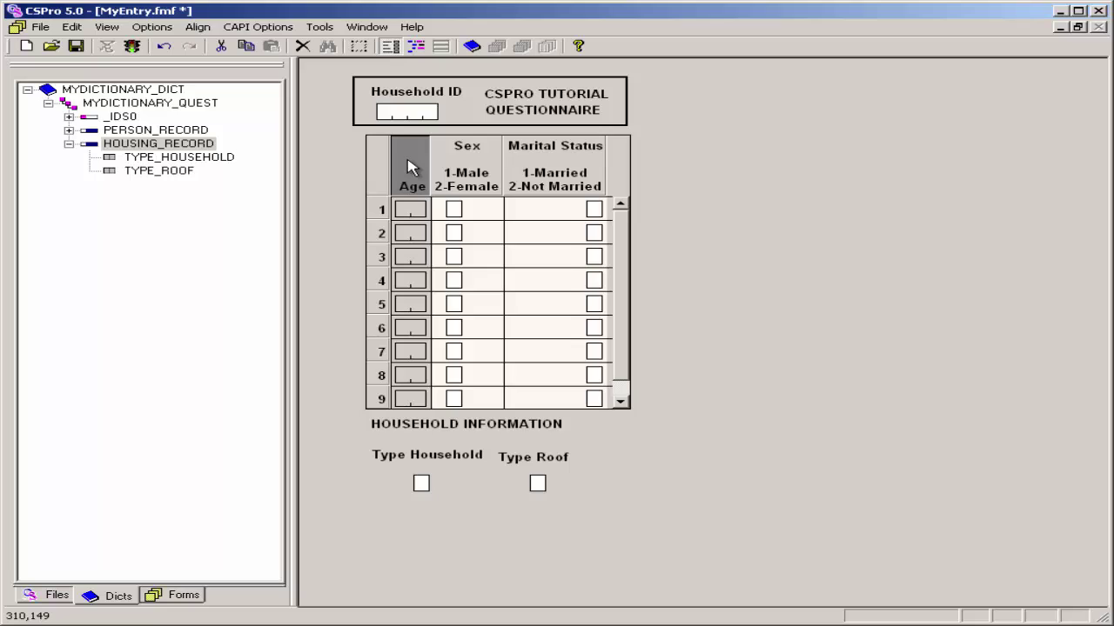
right_click(413, 168)
click(431, 168)
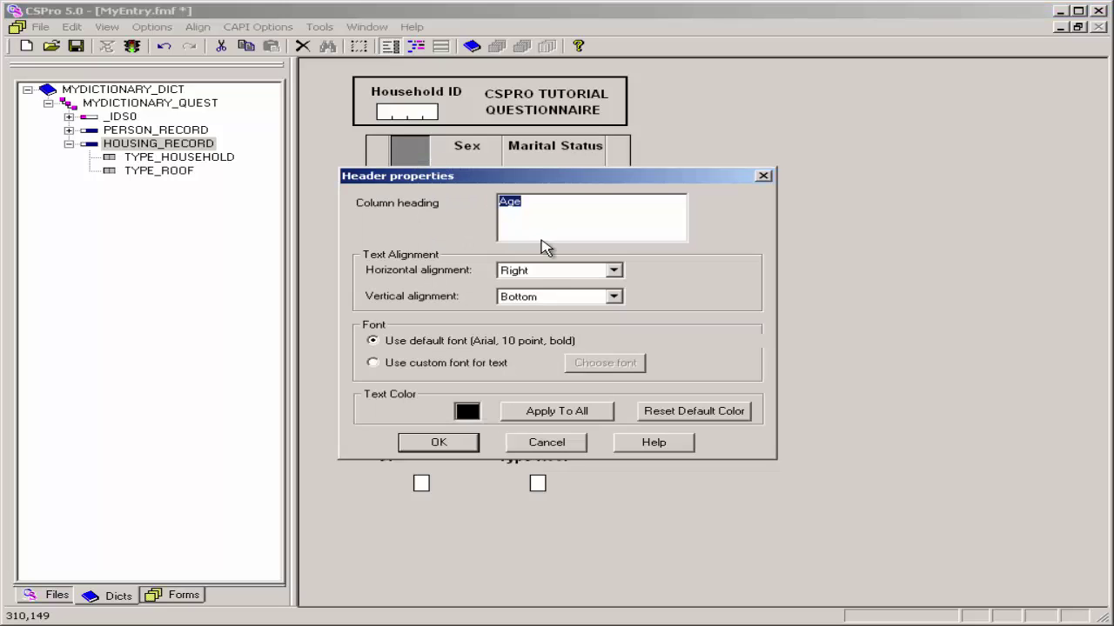
click(527, 273)
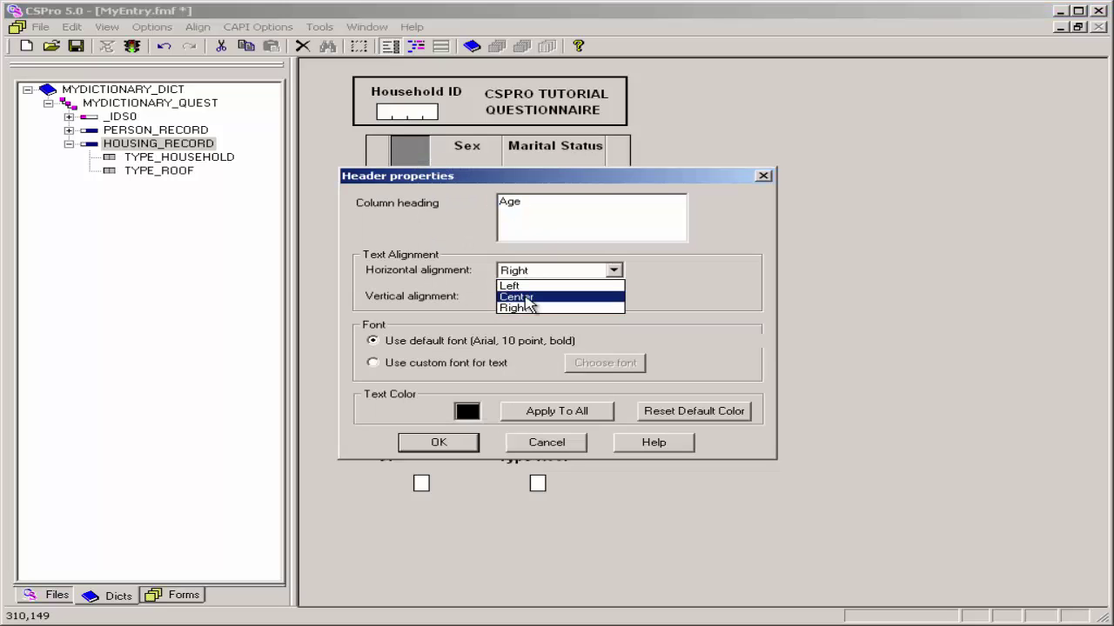
click(526, 297)
click(530, 296)
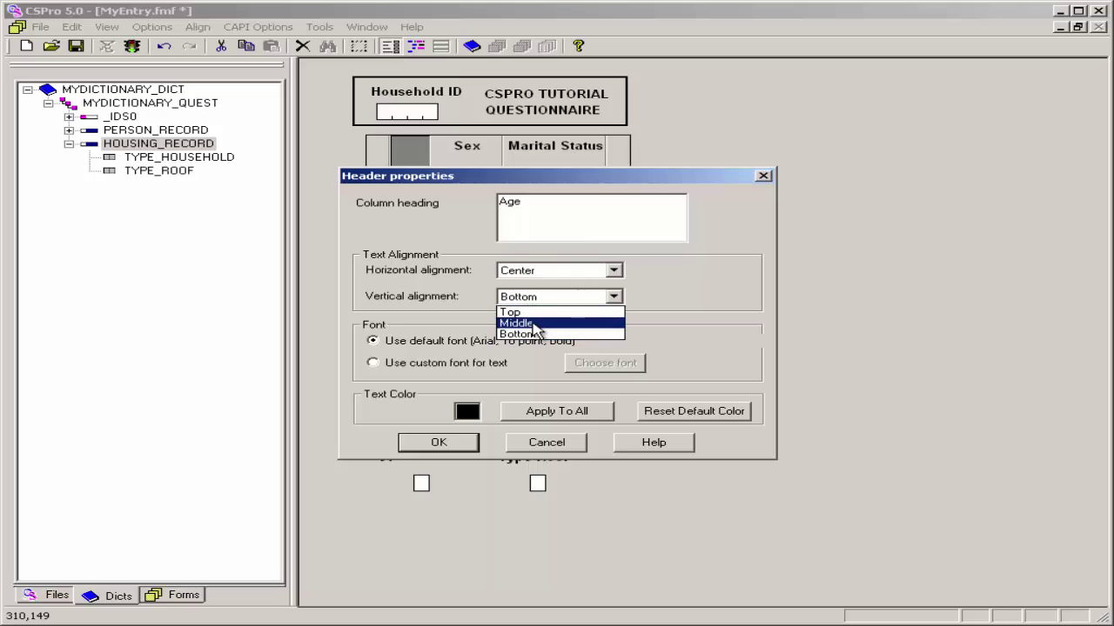
click(535, 329)
click(458, 447)
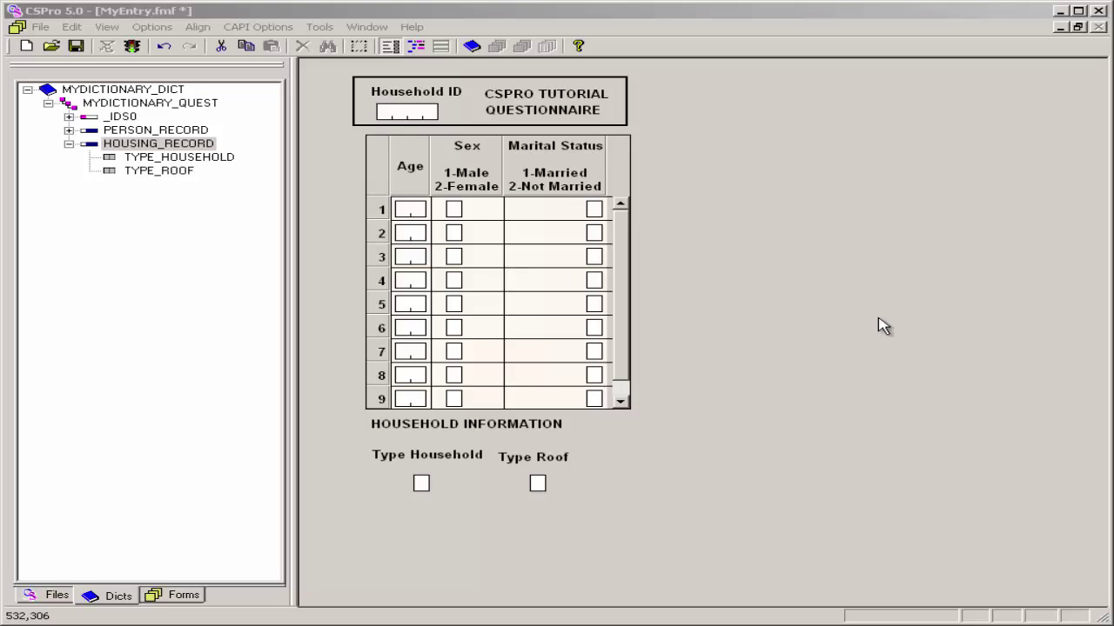
Step: Add the text "1 - Single Family" to the form and place it beneath the Type Household field
right_click(696, 439)
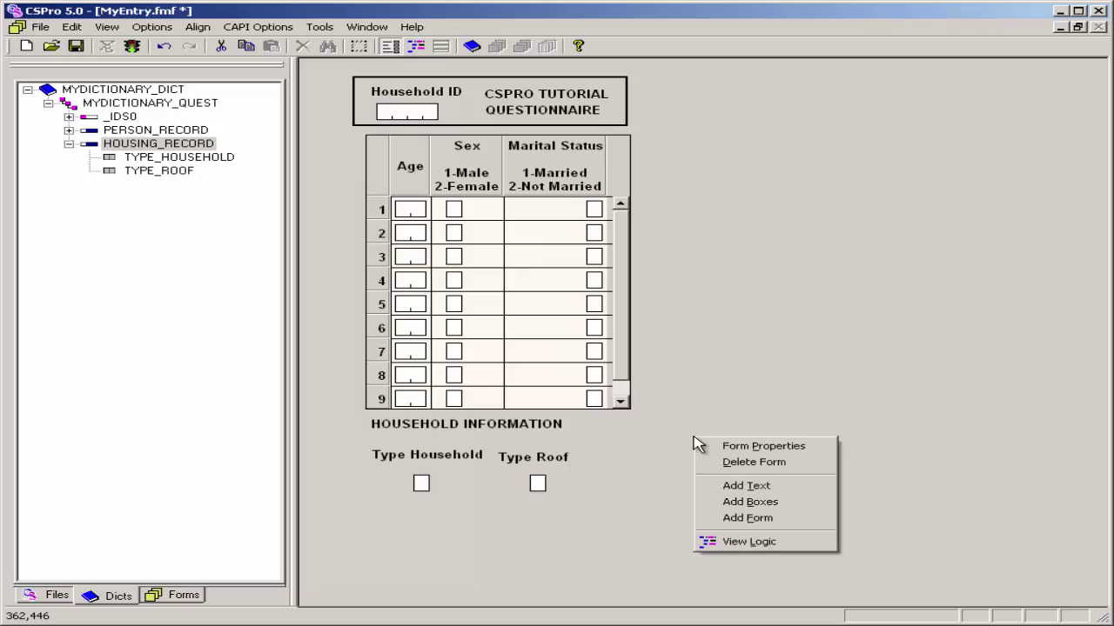
click(733, 493)
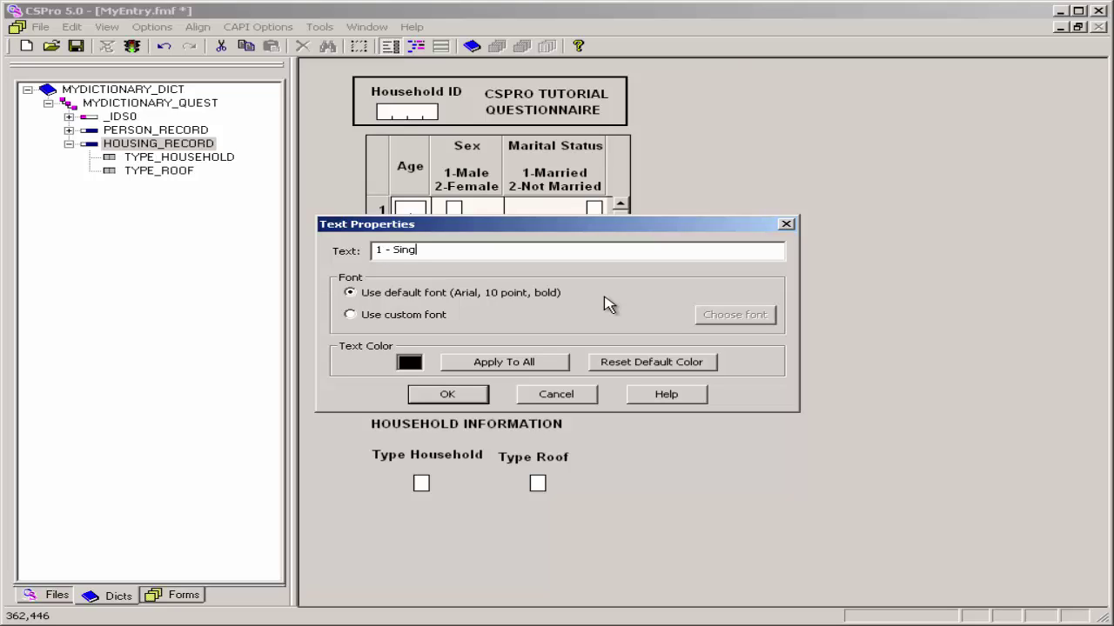
text(1 - Single Family)
click(472, 395)
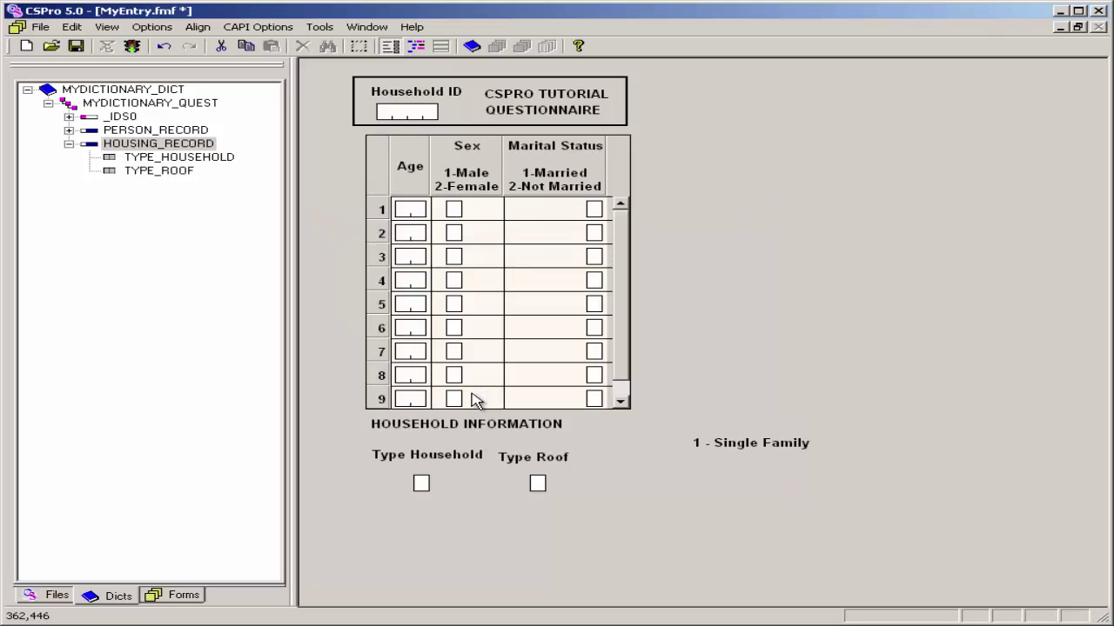
click(754, 446)
drag(754, 446, 427, 517)
Step: Add the texts "2 - Multi-family" and "3 - Homeless" and place them in order beneath "1 - Single Family"
right_click(659, 475)
click(719, 522)
text(2 - Multi-family)
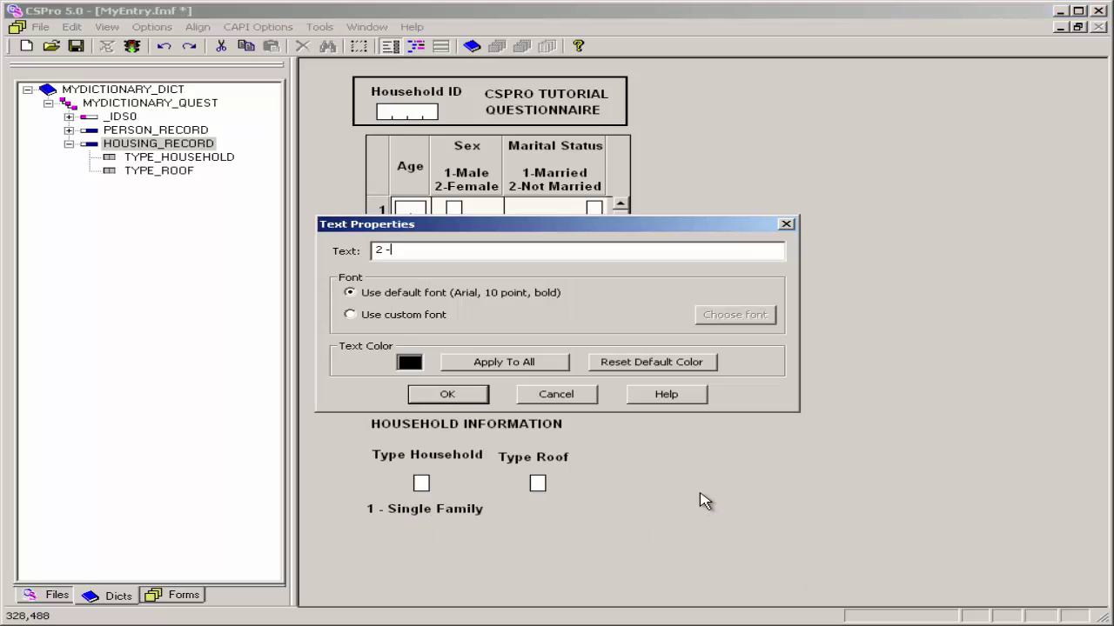
key(Return)
drag(687, 479, 400, 532)
right_click(684, 473)
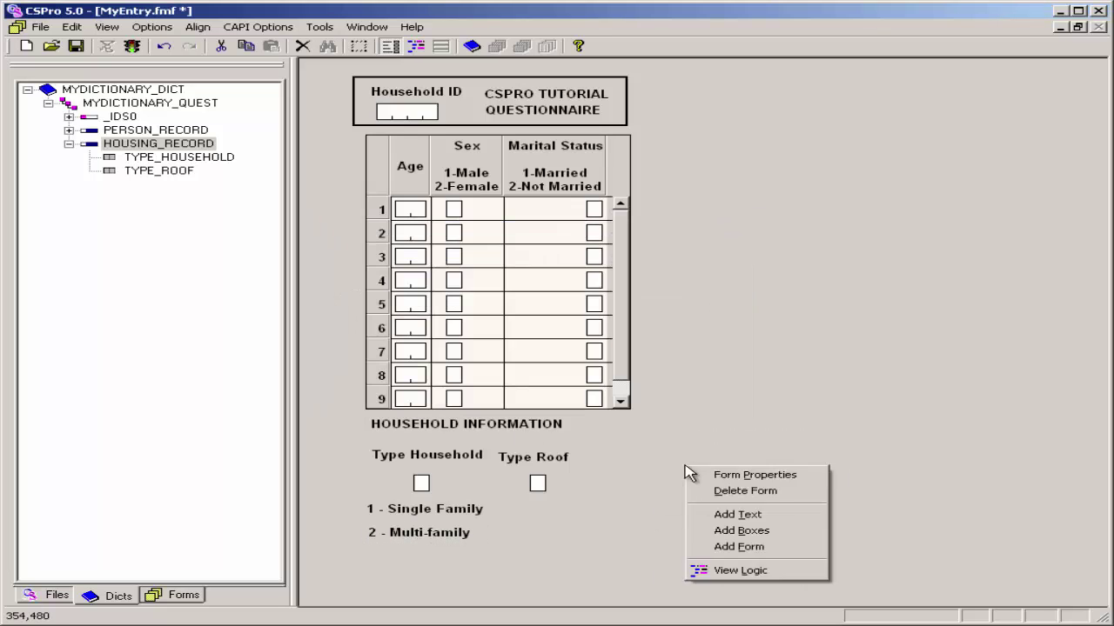
click(721, 504)
text(3 - Homeless)
key(Return)
drag(696, 472, 384, 553)
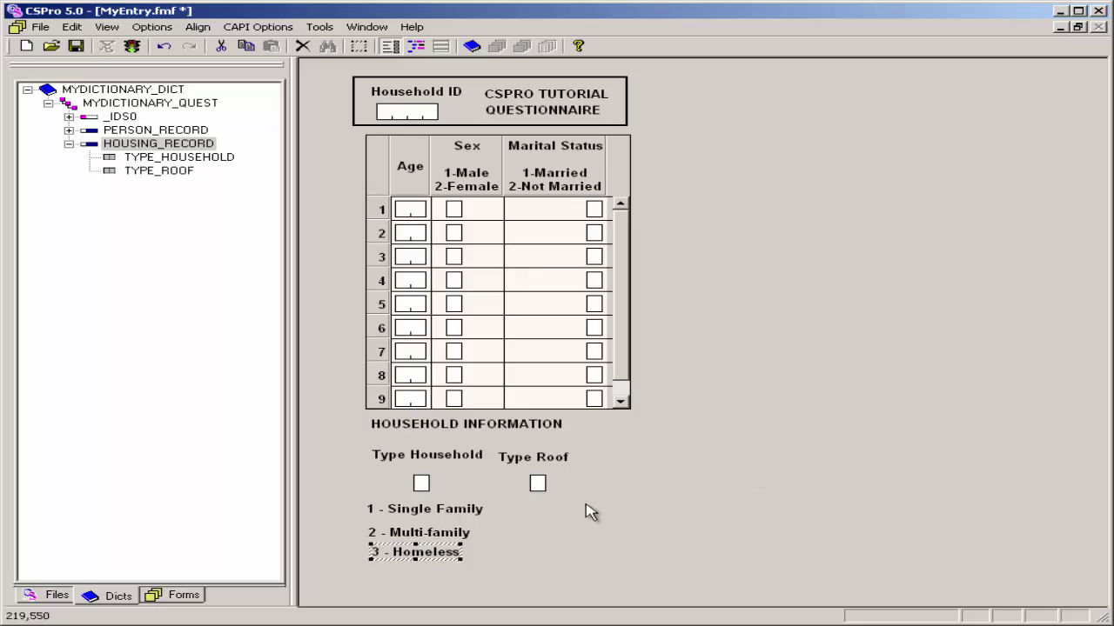
Step: Add the text "1 - Wood" to the form and place it beneath the Type Roof field
right_click(744, 408)
click(782, 440)
text(1 - Wood)
key(Return)
drag(765, 408, 541, 511)
Step: Add the texts "2 - Metal" and "3 - Other" and place them in order beneath "1 - Wood"
right_click(692, 459)
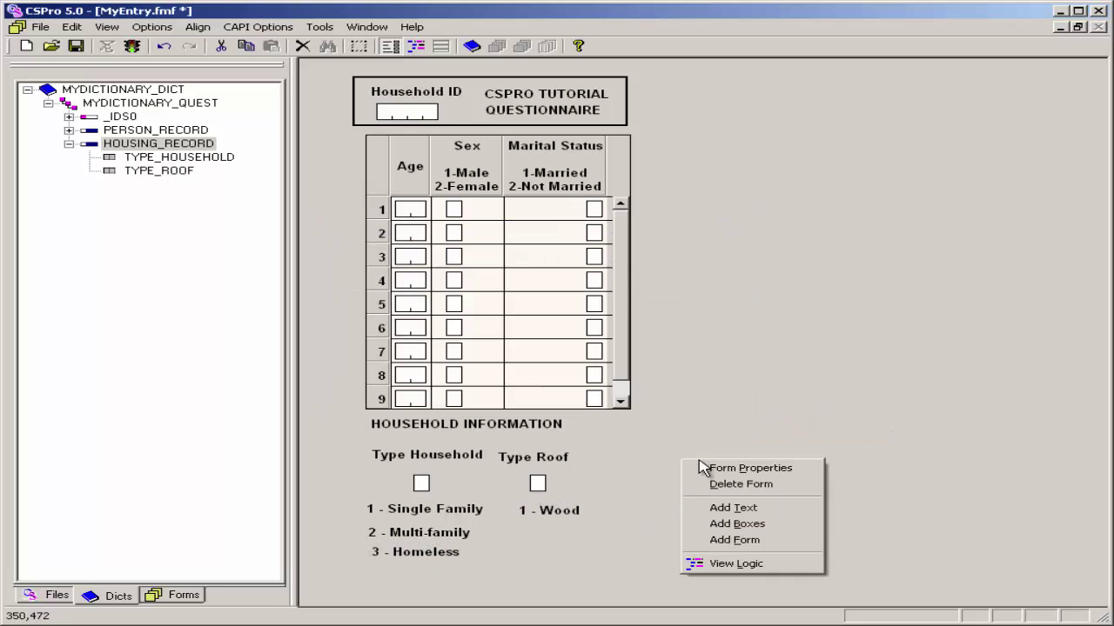
click(731, 505)
text(2 - Metal)
click(446, 398)
right_click(688, 467)
click(731, 513)
text(3 - Other)
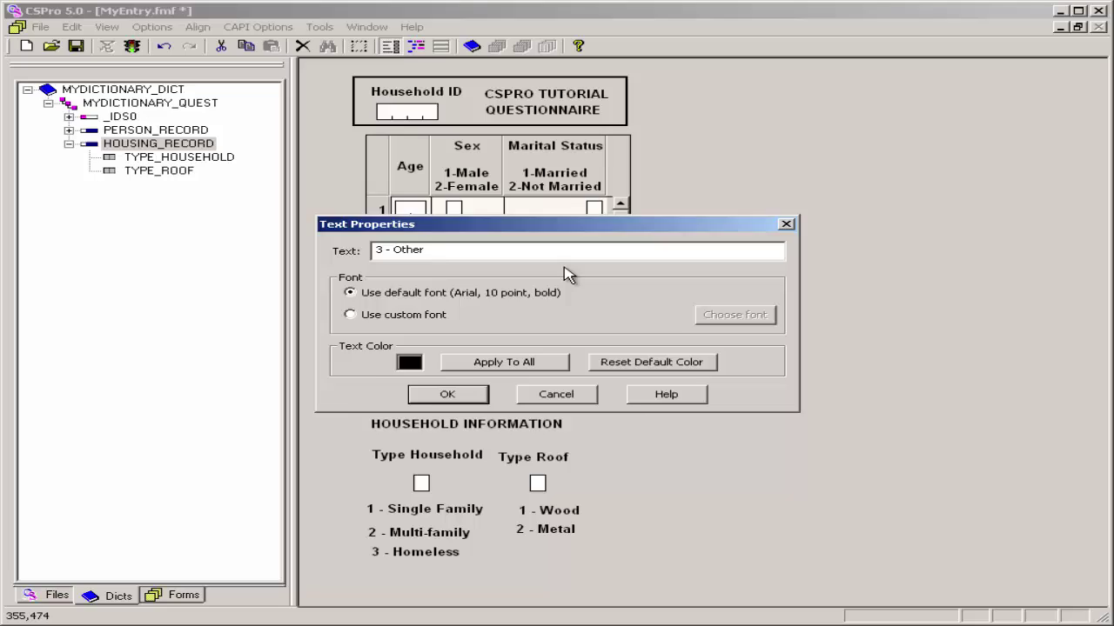
key(Return)
drag(714, 467, 546, 554)
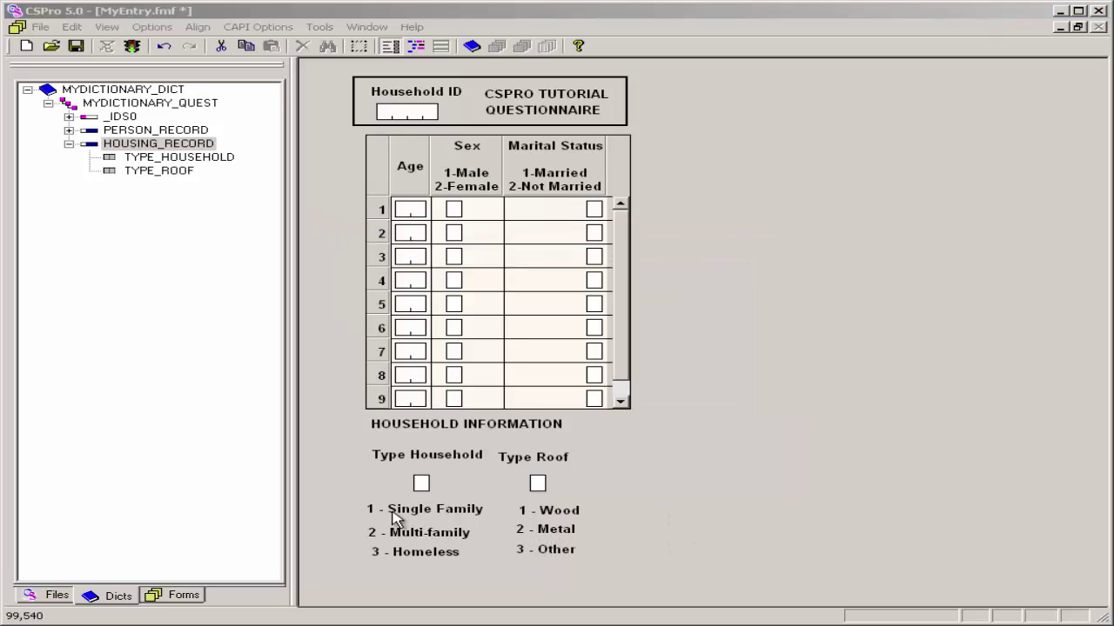
Step: Left-align the Type Household option texts and the Type Roof option texts, spacing each group evenly in the vertical direction
click(352, 506)
mouse_move(352, 506)
mouse_down()
mouse_move(360, 552)
mouse_move(500, 570)
mouse_up()
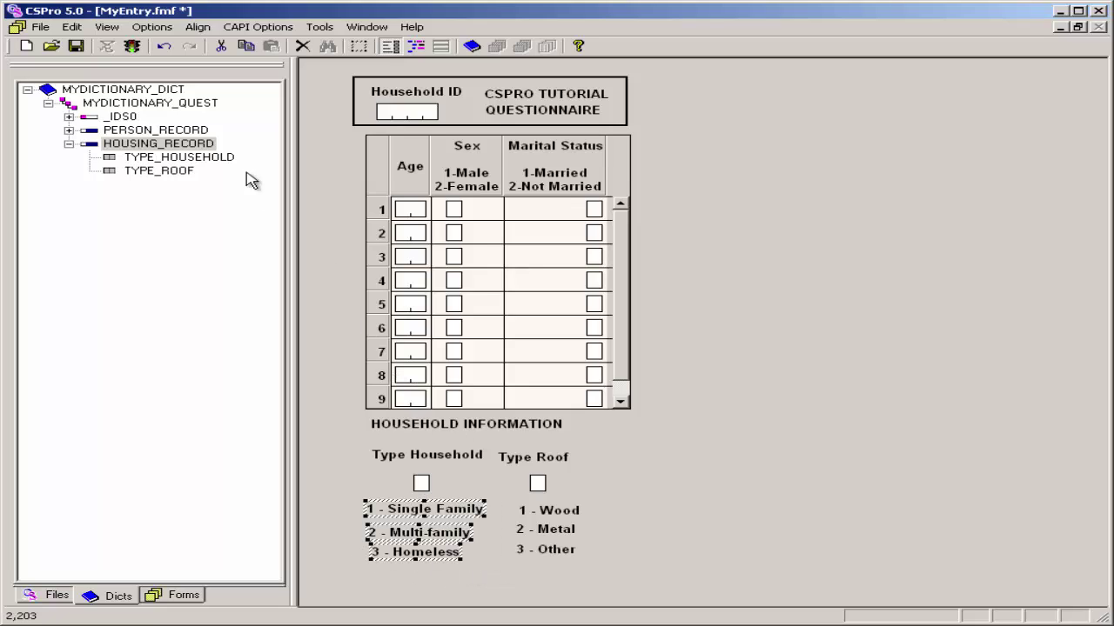
click(197, 27)
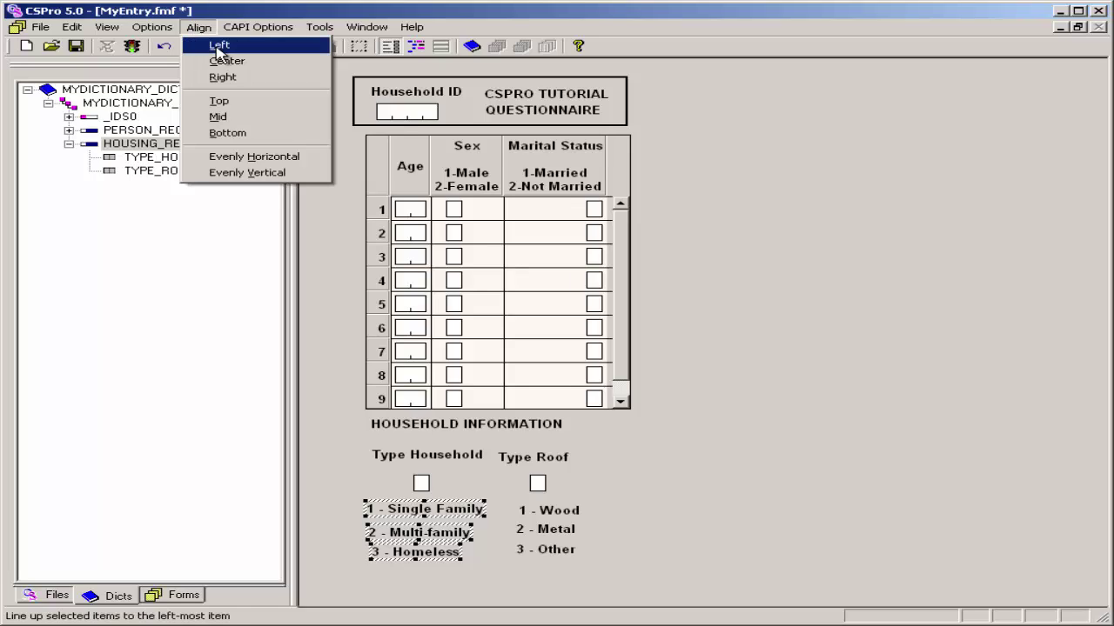
click(217, 47)
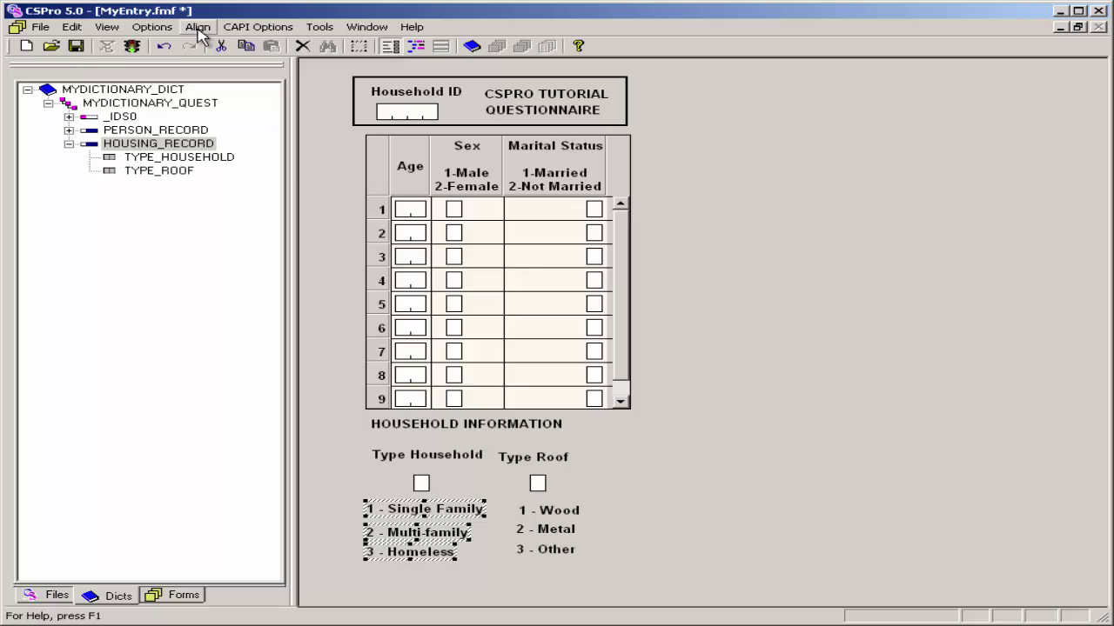
click(198, 27)
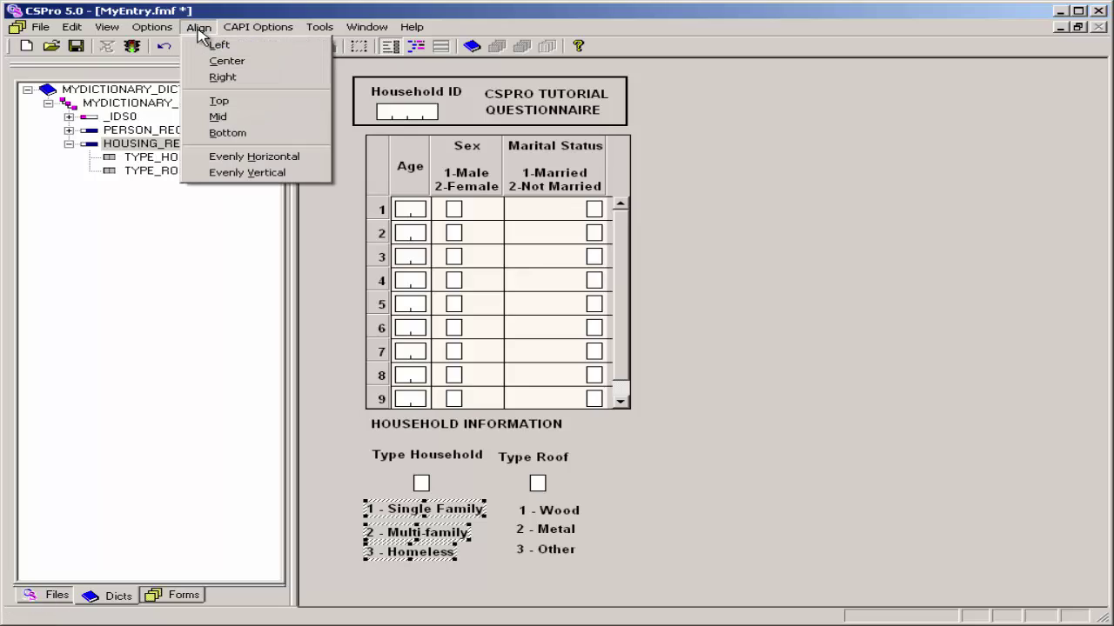
click(246, 172)
click(320, 511)
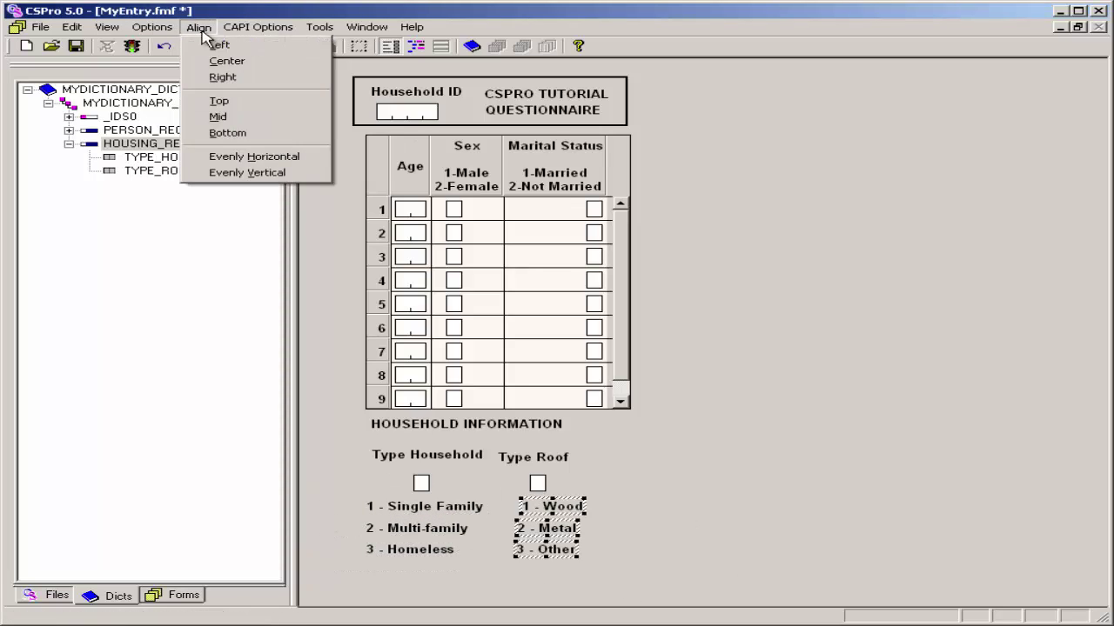
click(204, 37)
Step: Move the person roster up against the title box and match the box's width to the roster
drag(645, 279, 634, 269)
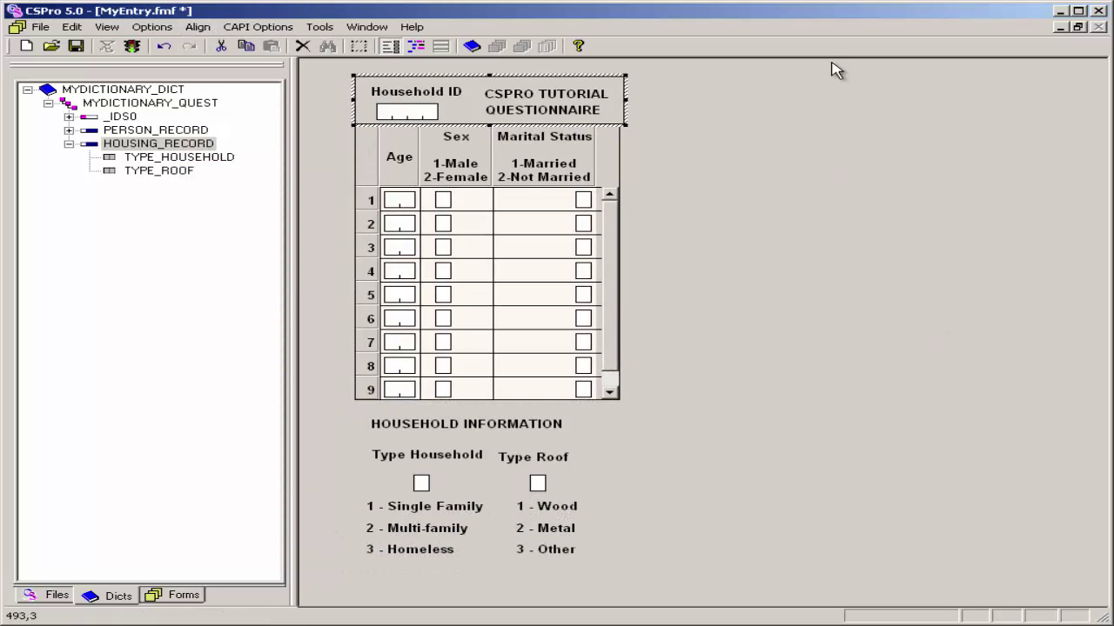
click(722, 158)
Step: Place the Type Household and Type Roof entry boxes beside their labels with the options directly beneath, and frame the section with a thick-lined box
mouse_move(607, 474)
mouse_down()
mouse_move(640, 464)
mouse_move(605, 461)
mouse_up()
drag(356, 495, 497, 582)
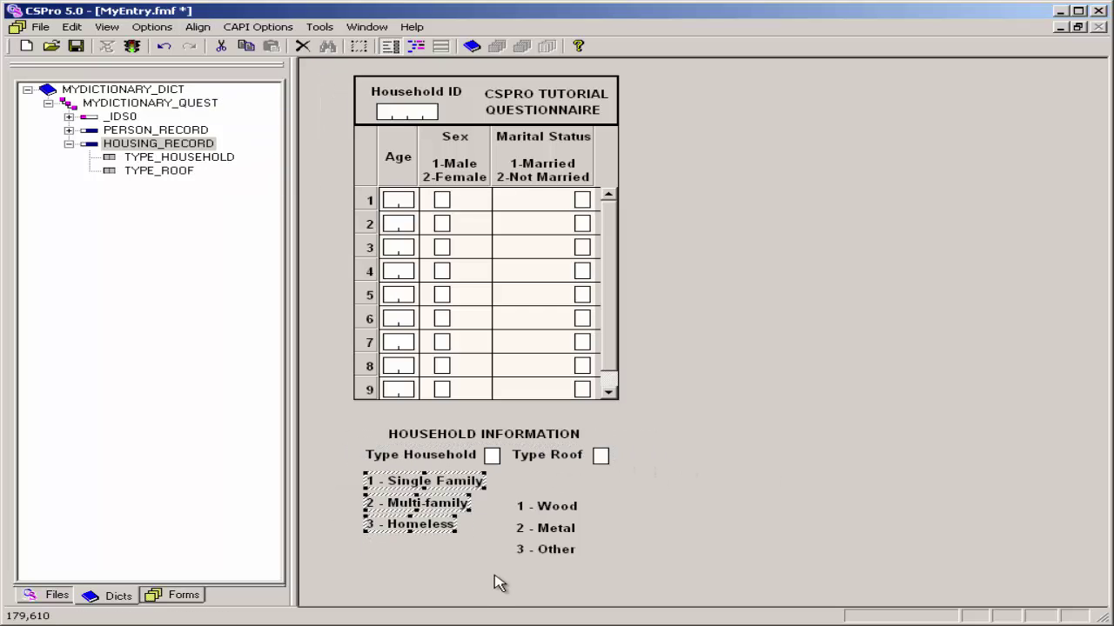
drag(505, 494, 609, 579)
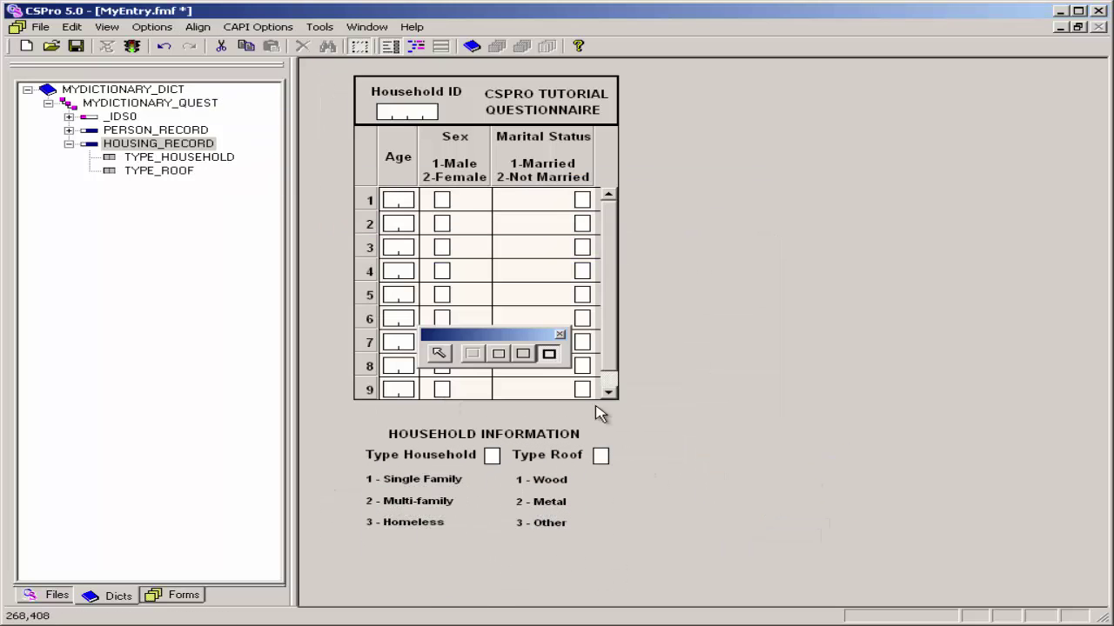
drag(619, 410, 353, 542)
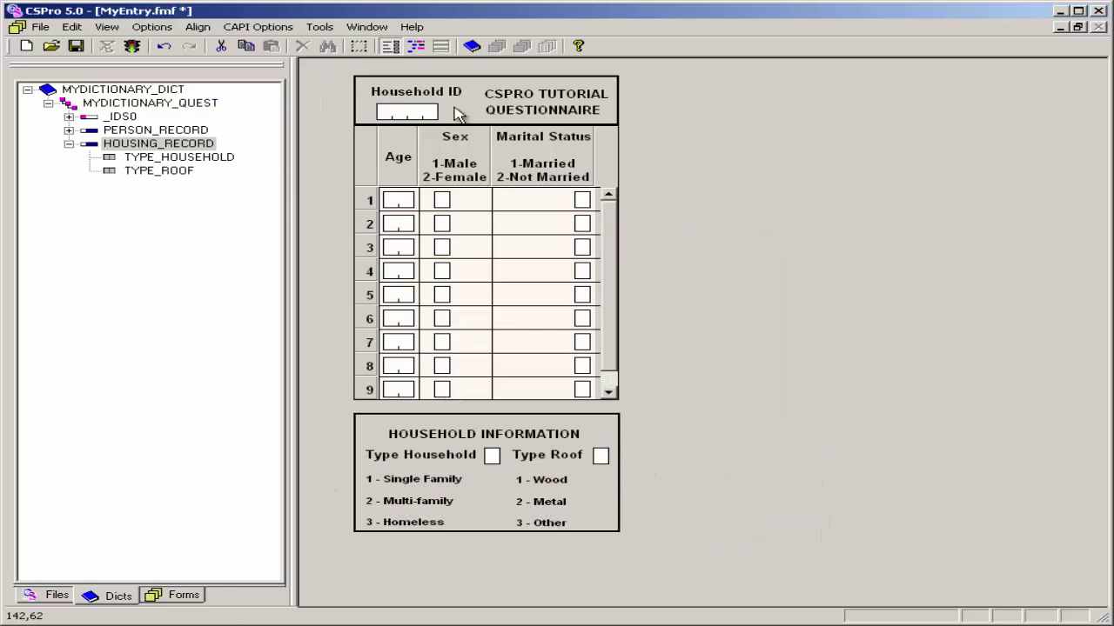
Step: Extend the person roster downward to show row 10 and move the framed HOUSEHOLD INFORMATION section down below it
click(356, 374)
drag(484, 400, 487, 419)
drag(323, 415, 500, 554)
Step: Add a text item in the blank area beside the HOUSEHOLD INFORMATION box
right_click(677, 396)
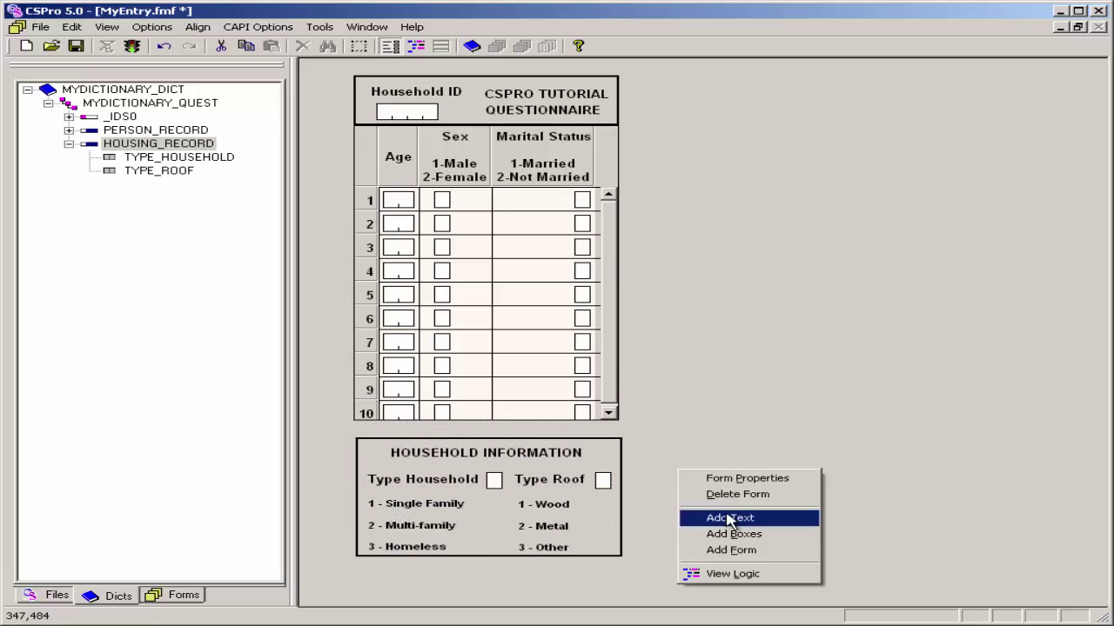
click(721, 533)
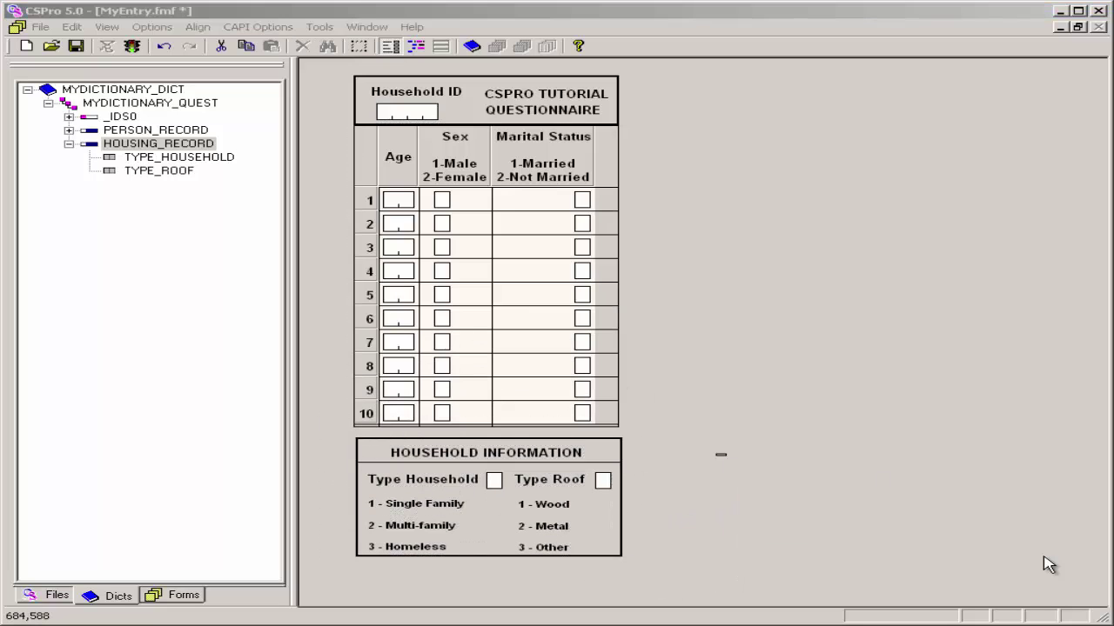